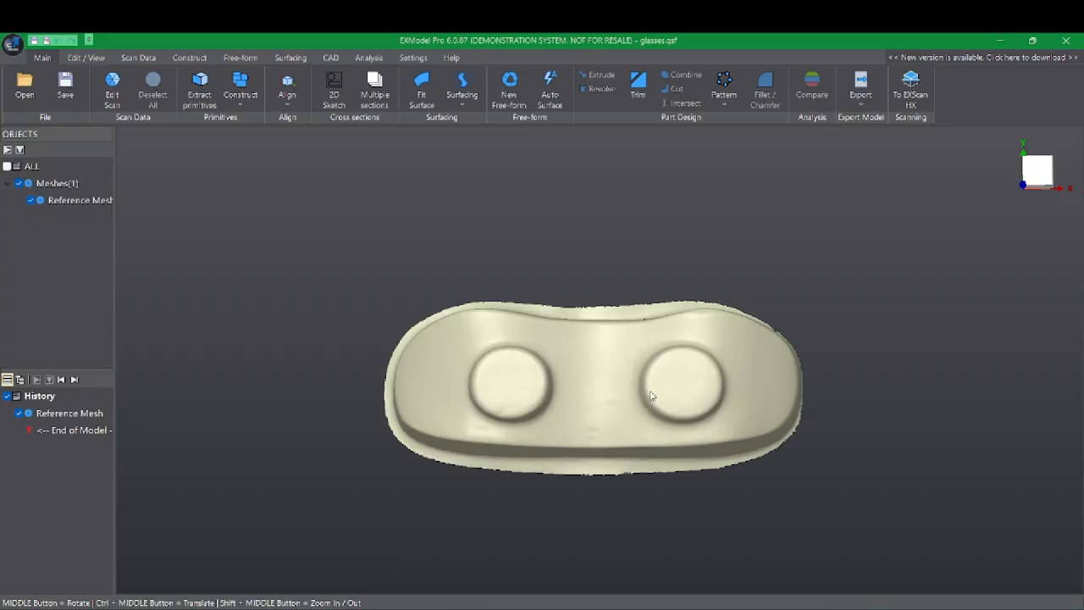
Create a new free-form surface and draw a four-corner patch from the mesh's left end across the left round boss.
{"action": "middle_click_drag", "start_coordinate": [621, 392], "coordinate": [574, 308]}
{"action": "middle_click_drag", "start_coordinate": [532, 278], "coordinate": [366, 427]}
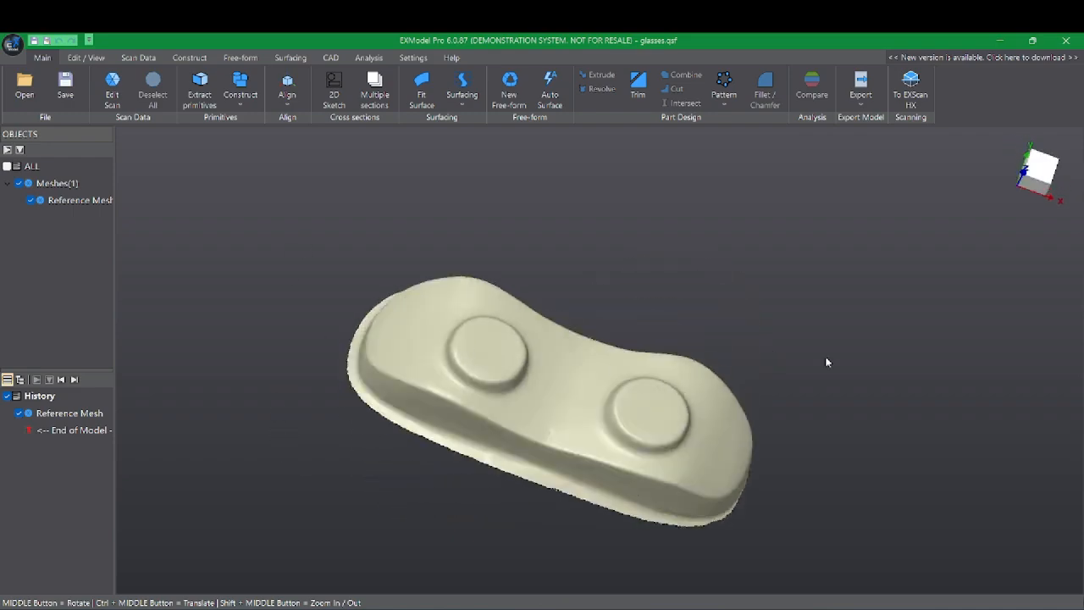
{"action": "mouse_move", "coordinate": [1037, 174]}
{"action": "left_click", "coordinate": [992, 259]}
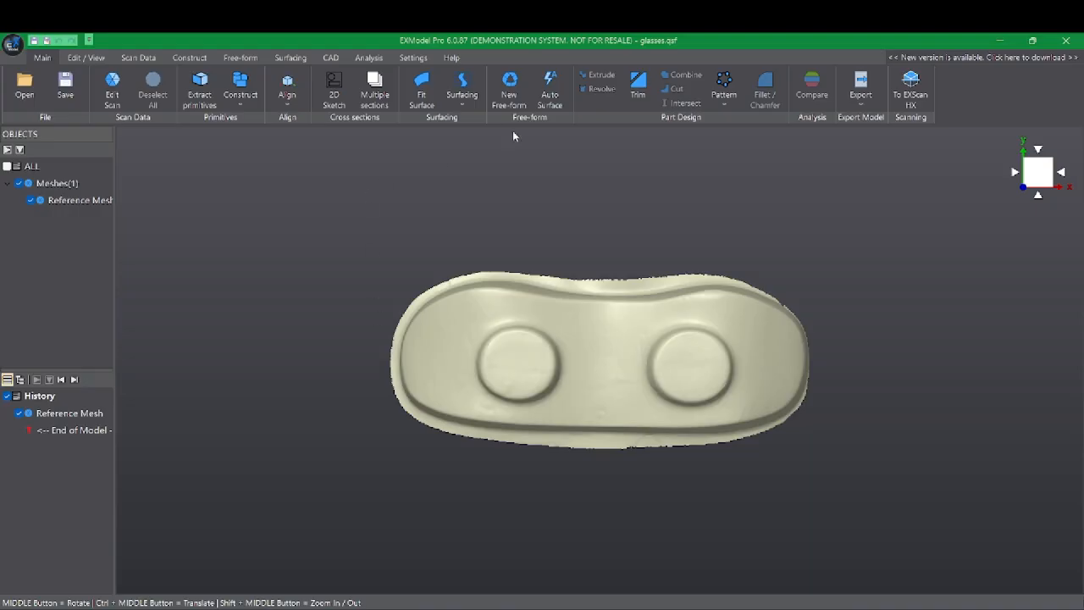
{"action": "left_click", "coordinate": [509, 87]}
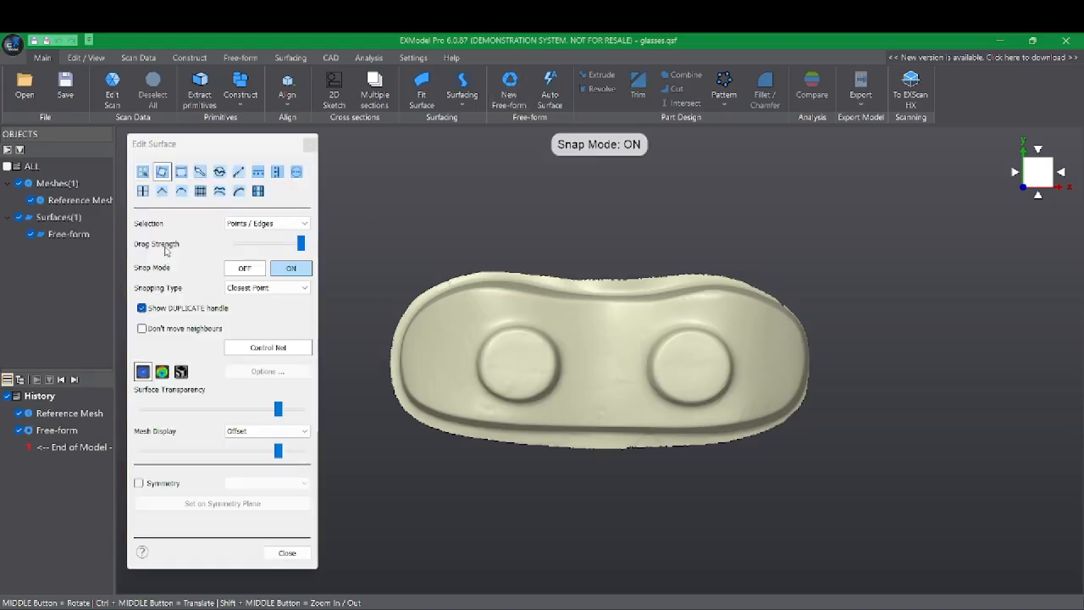
{"action": "left_click", "coordinate": [304, 287]}
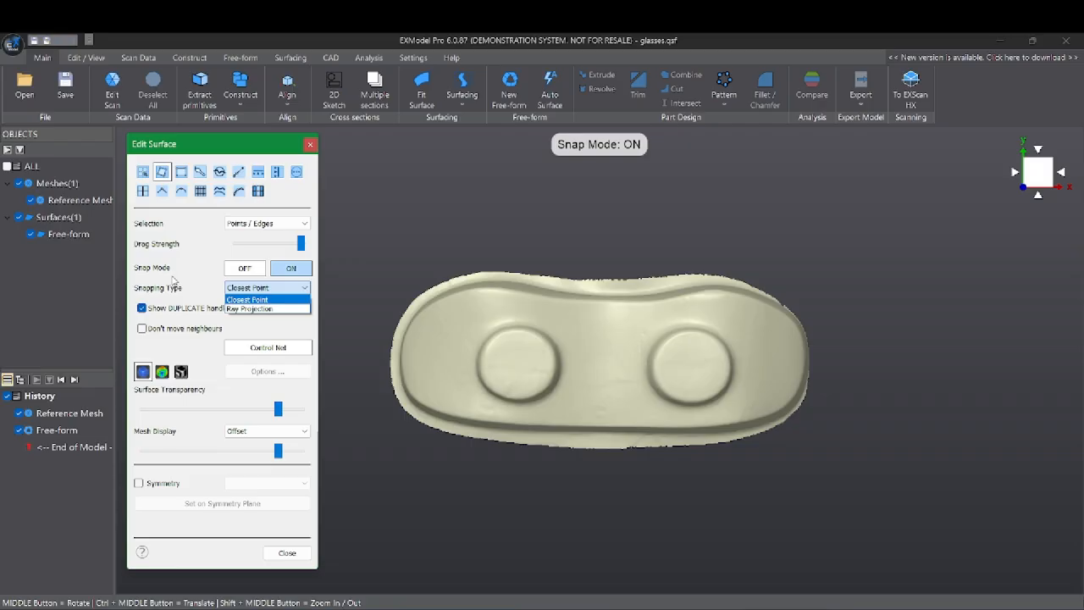
{"action": "left_click", "coordinate": [171, 281]}
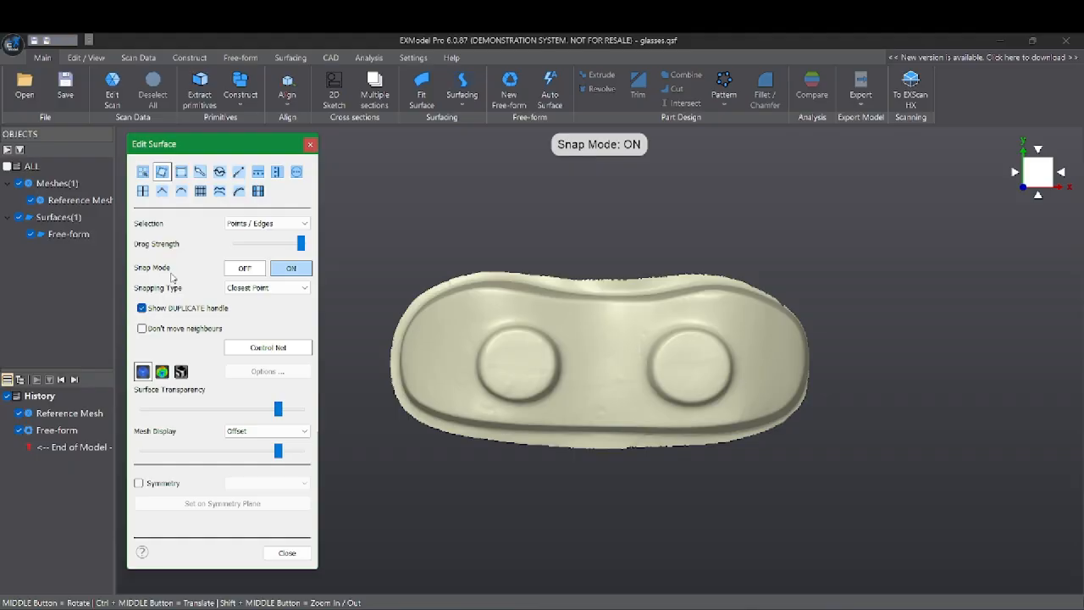
{"action": "left_click", "coordinate": [422, 319]}
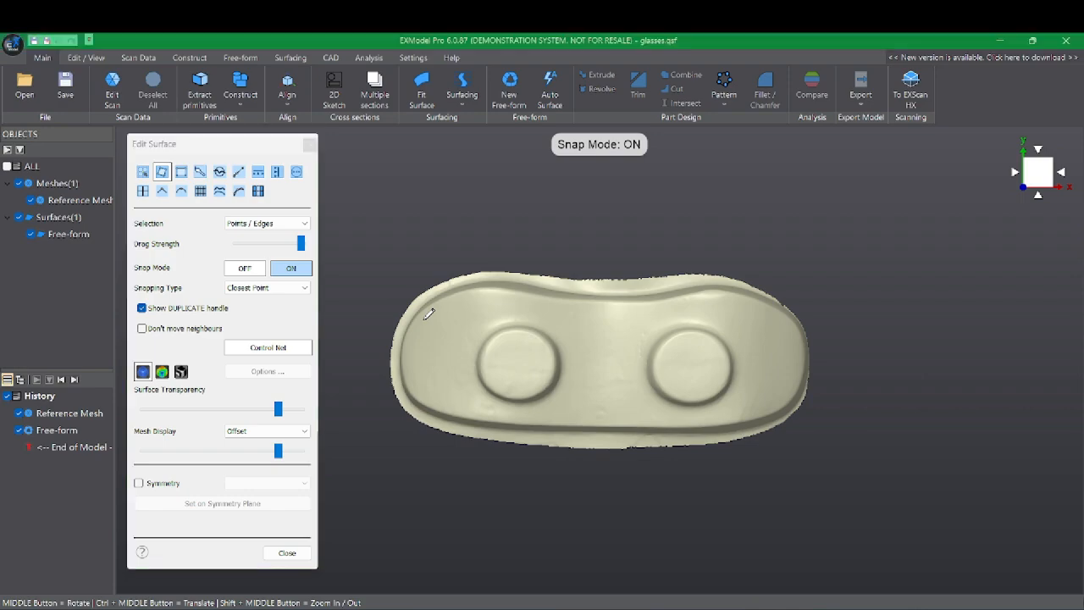
{"action": "left_click", "coordinate": [418, 389]}
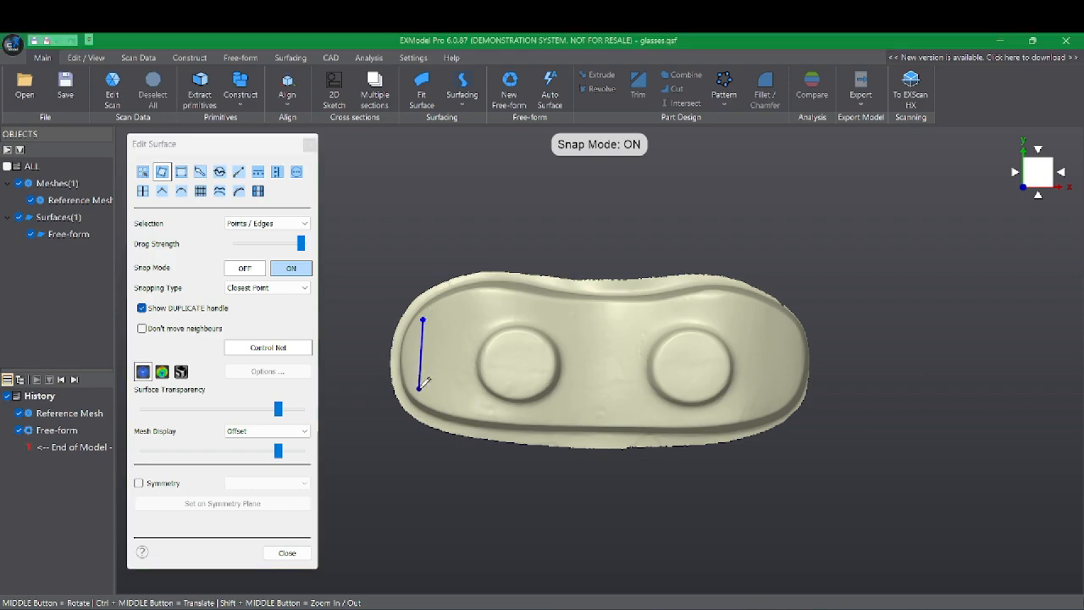
{"action": "left_click", "coordinate": [516, 415]}
{"action": "double_click", "coordinate": [526, 297]}
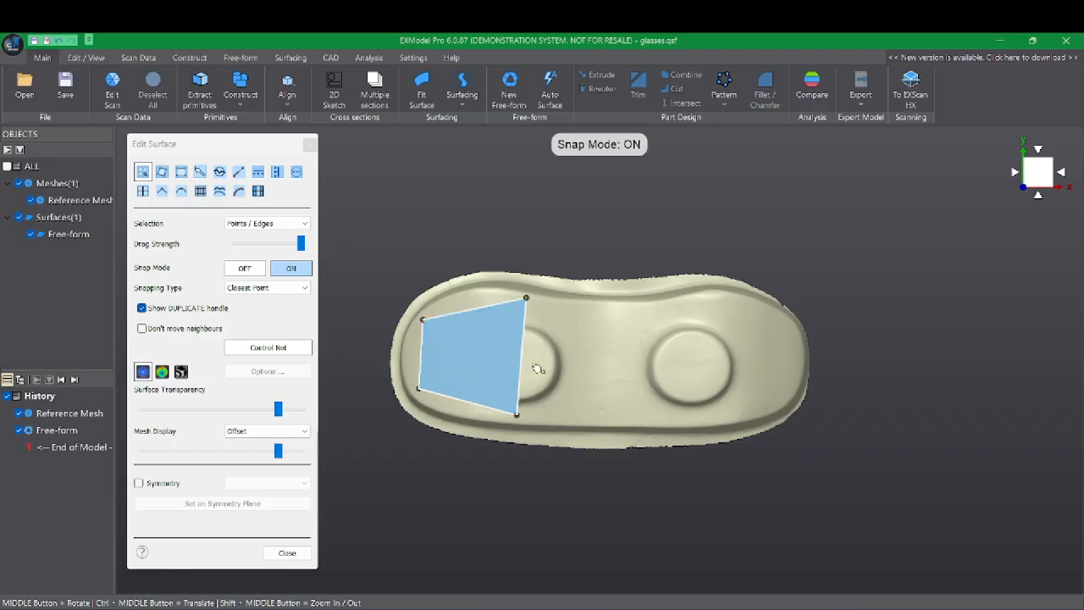
Extend the patch past the left boss by duplicating its inner edge, and adjust both end points of the dividing edge to the mesh outline.
{"action": "left_click_drag", "start_coordinate": [520, 358], "coordinate": [575, 374]}
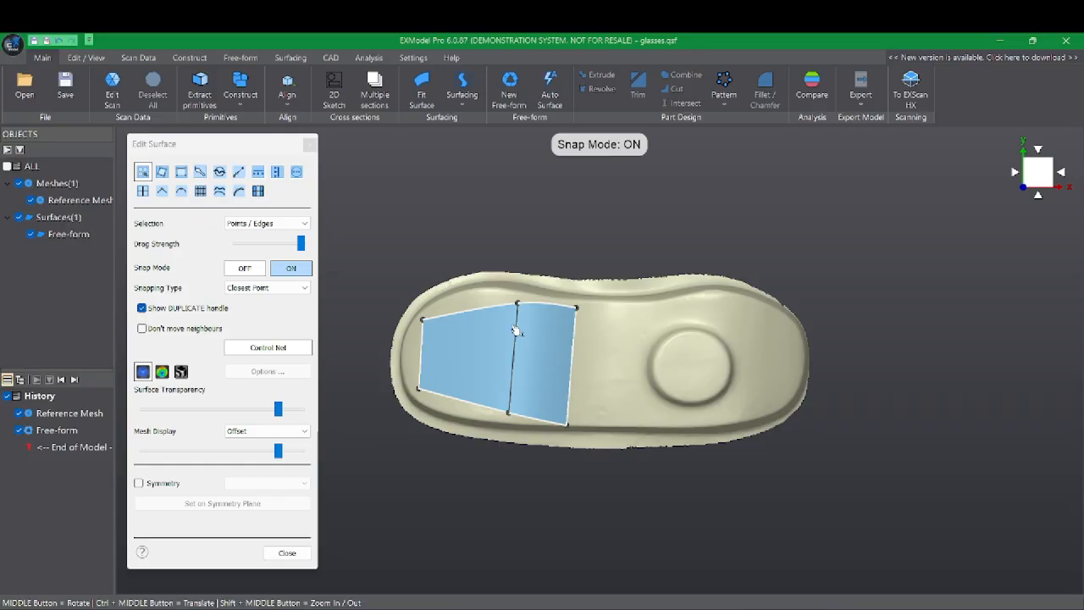
{"action": "mouse_move", "coordinate": [517, 303]}
{"action": "left_mouse_down"}
{"action": "mouse_move", "coordinate": [525, 266]}
{"action": "mouse_move", "coordinate": [513, 300]}
{"action": "left_mouse_up"}
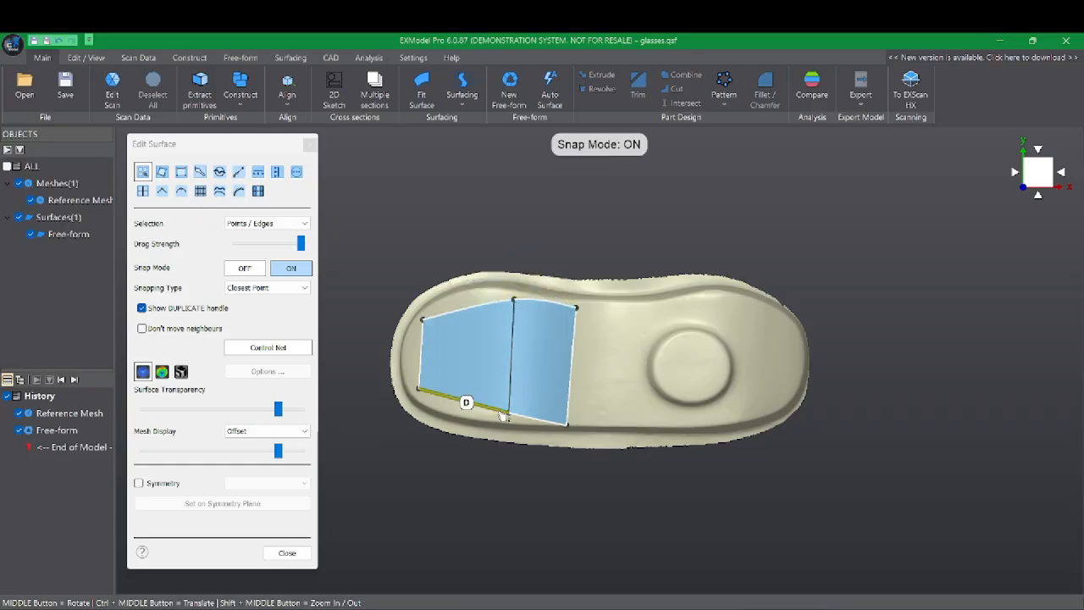
{"action": "left_click_drag", "start_coordinate": [507, 414], "coordinate": [498, 422]}
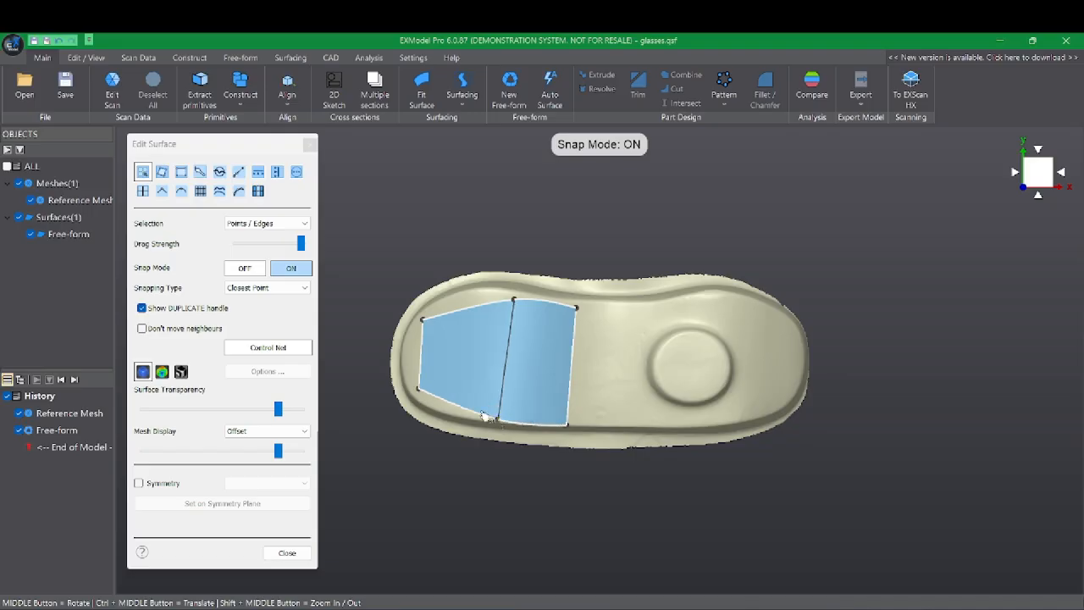
Split the patch lengthwise through its middle and pull the points at its outer end toward the mesh's rim.
{"action": "double_click", "coordinate": [421, 354]}
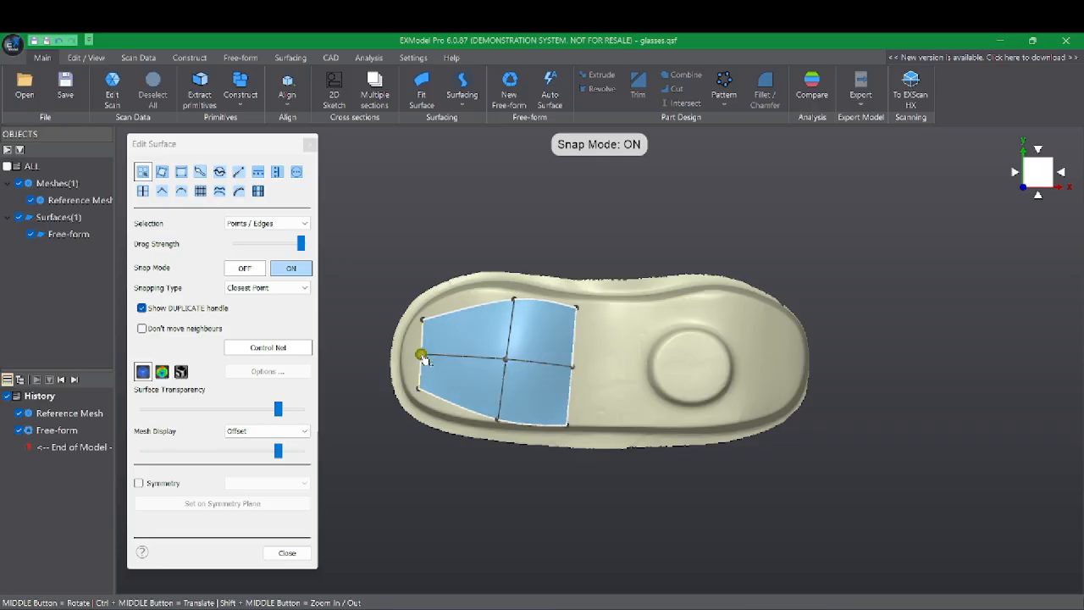
{"action": "left_click_drag", "start_coordinate": [421, 355], "coordinate": [410, 395]}
{"action": "left_click_drag", "start_coordinate": [422, 322], "coordinate": [418, 316]}
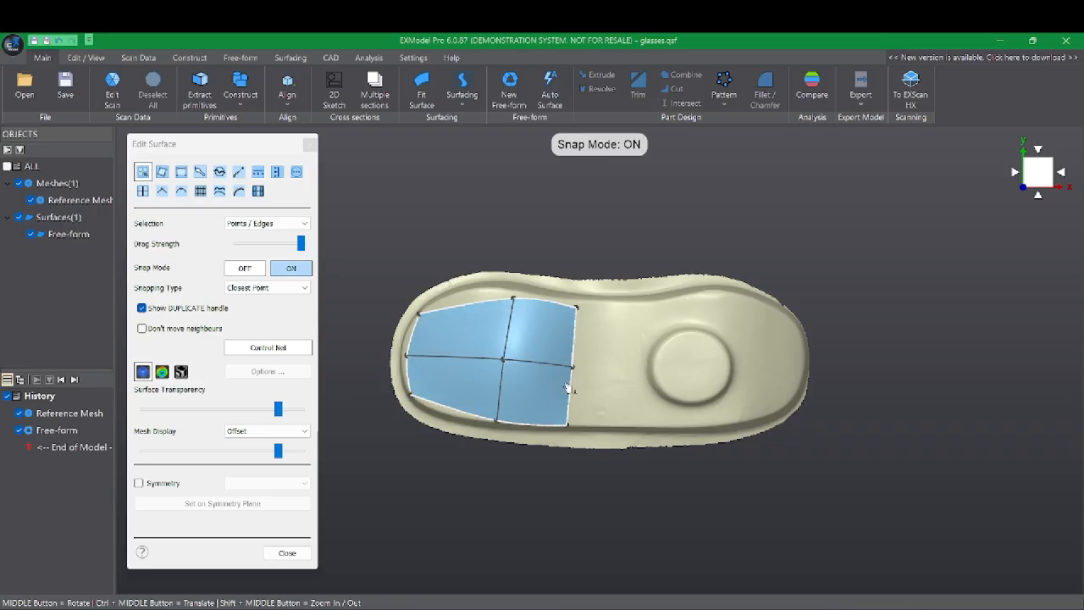
Insert another crosswise edge between the left boss and the patch's outer end, and reposition its end points along the mesh outline.
{"action": "middle_click_drag", "start_coordinate": [570, 365], "coordinate": [551, 301]}
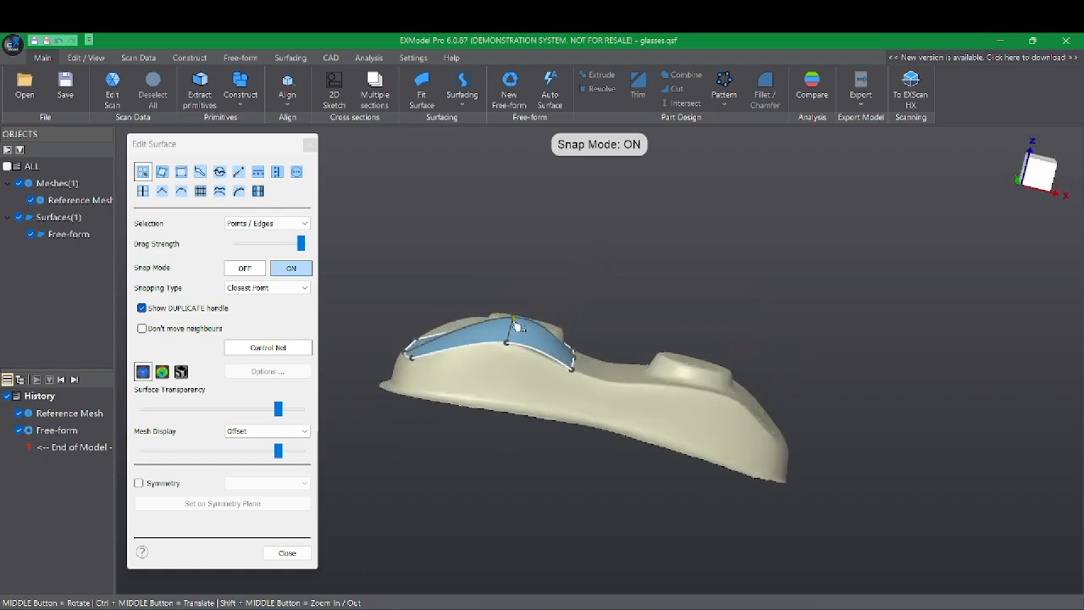
{"action": "middle_click_drag", "start_coordinate": [514, 318], "coordinate": [539, 356]}
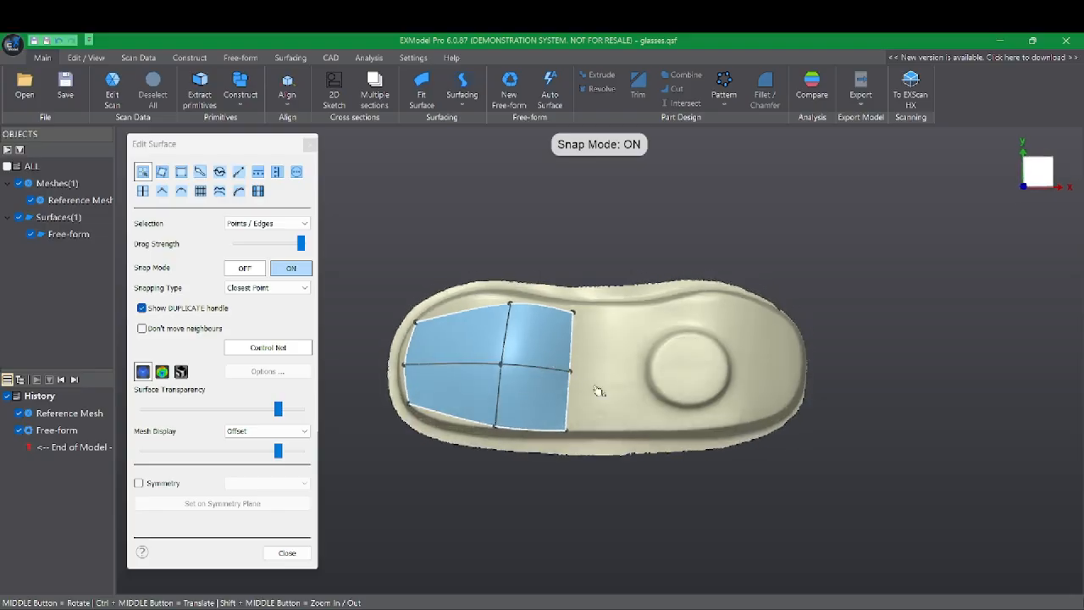
{"action": "middle_click_drag", "start_coordinate": [594, 393], "coordinate": [580, 386]}
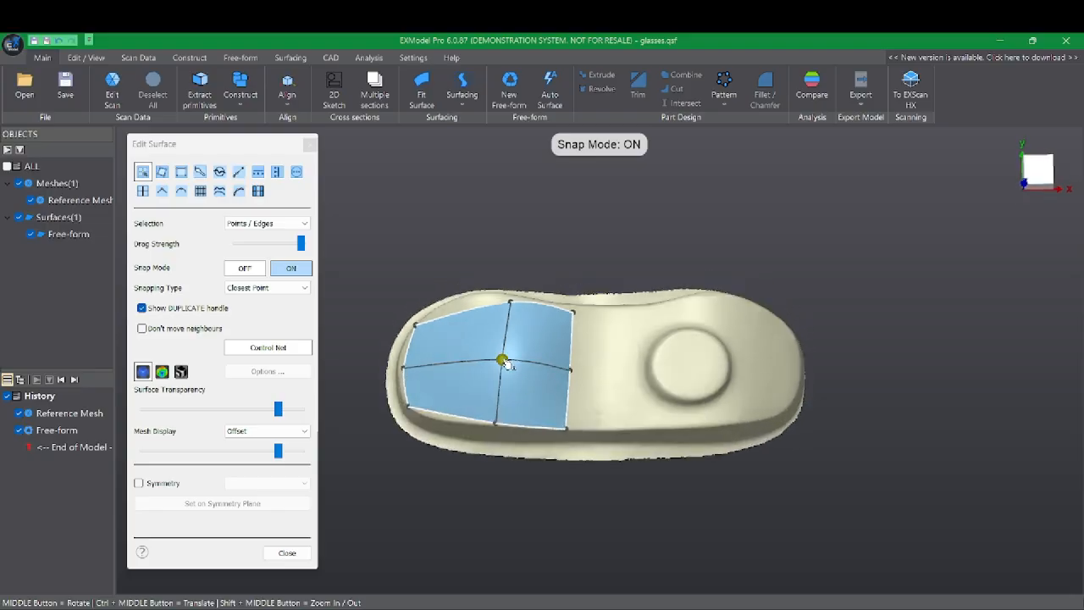
{"action": "left_click", "coordinate": [462, 365]}
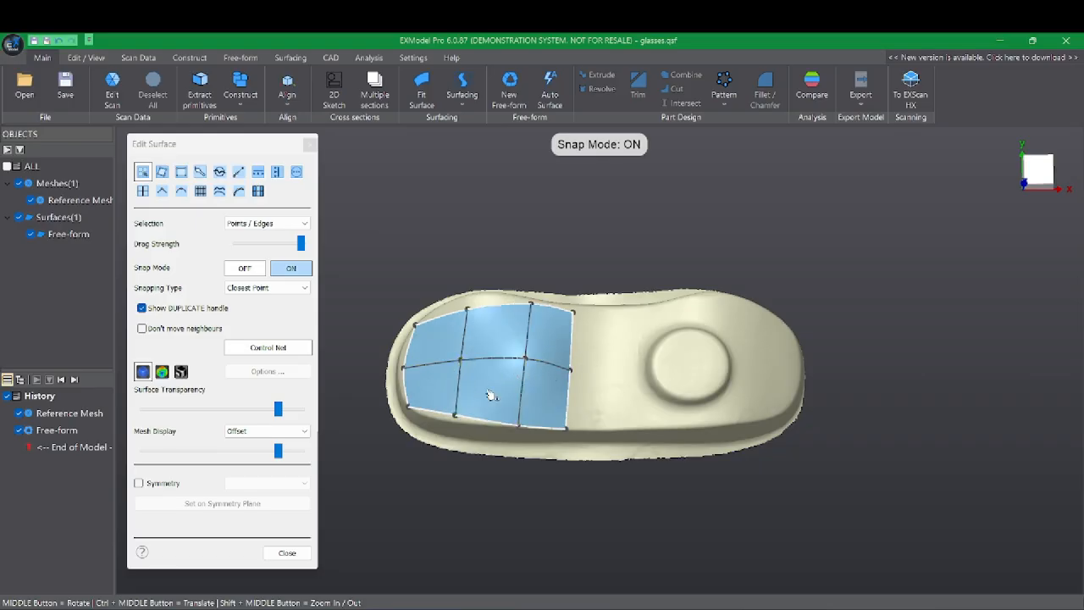
{"action": "left_click_drag", "start_coordinate": [456, 415], "coordinate": [451, 419]}
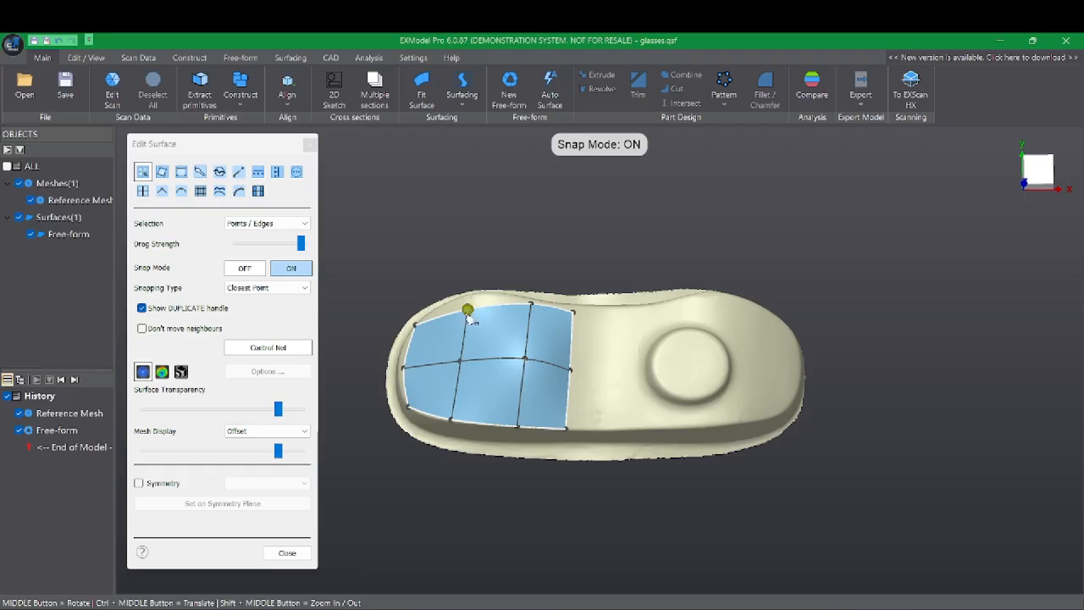
{"action": "left_click_drag", "start_coordinate": [467, 309], "coordinate": [532, 328]}
{"action": "middle_click_drag", "start_coordinate": [518, 337], "coordinate": [513, 327]}
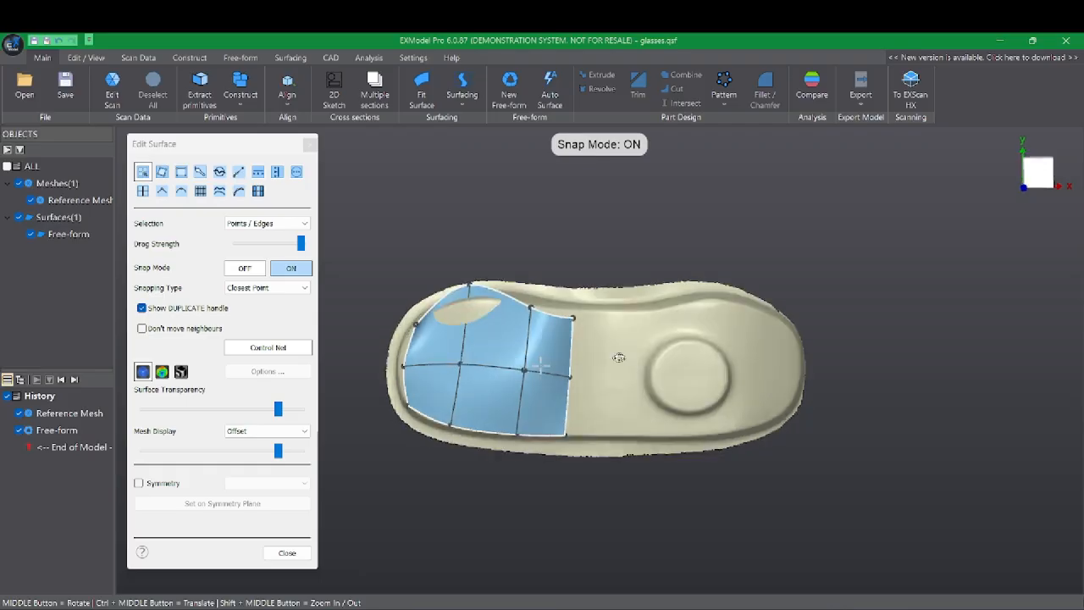
{"action": "left_click_drag", "start_coordinate": [469, 286], "coordinate": [472, 310]}
{"action": "middle_click_drag", "start_coordinate": [599, 322], "coordinate": [615, 275]}
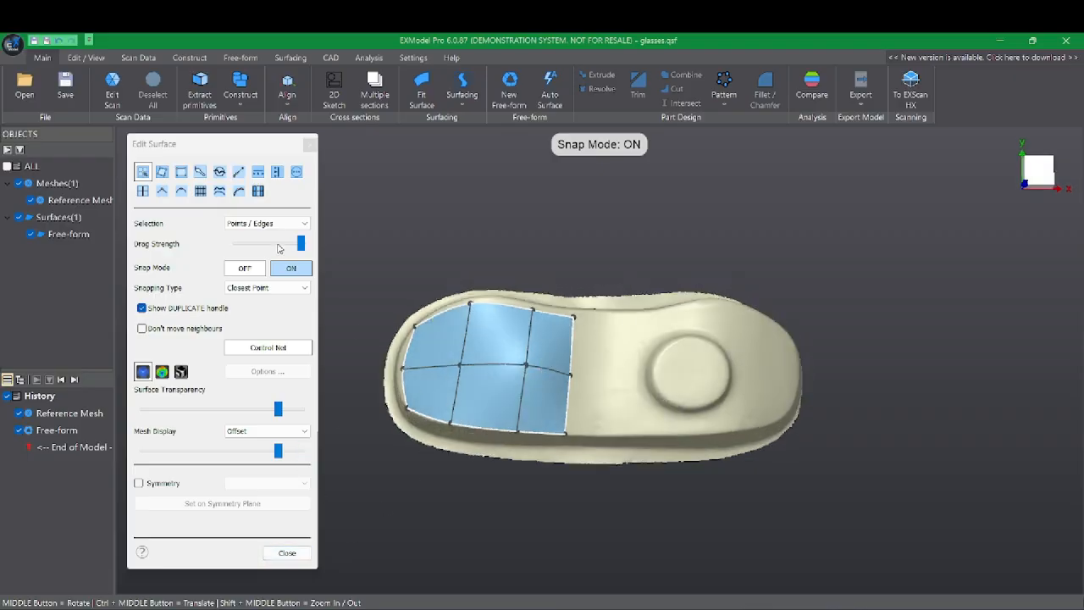
Edit the reference mesh to select the left boss's flat top with the Magic Wand at 3.2 degrees, and hide the selection.
{"action": "left_click", "coordinate": [112, 86]}
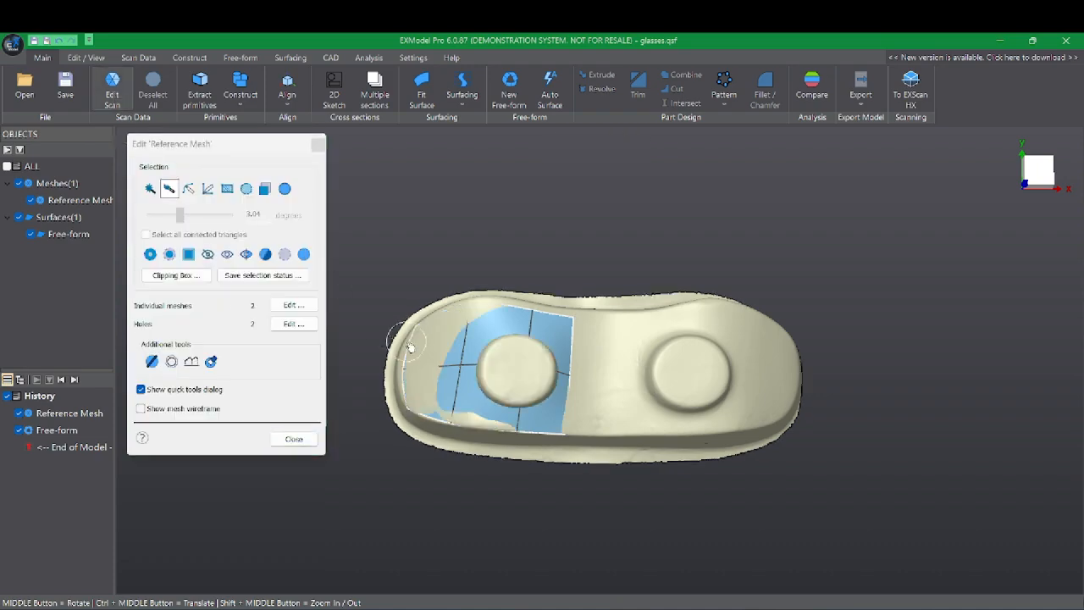
{"action": "left_click", "coordinate": [149, 188]}
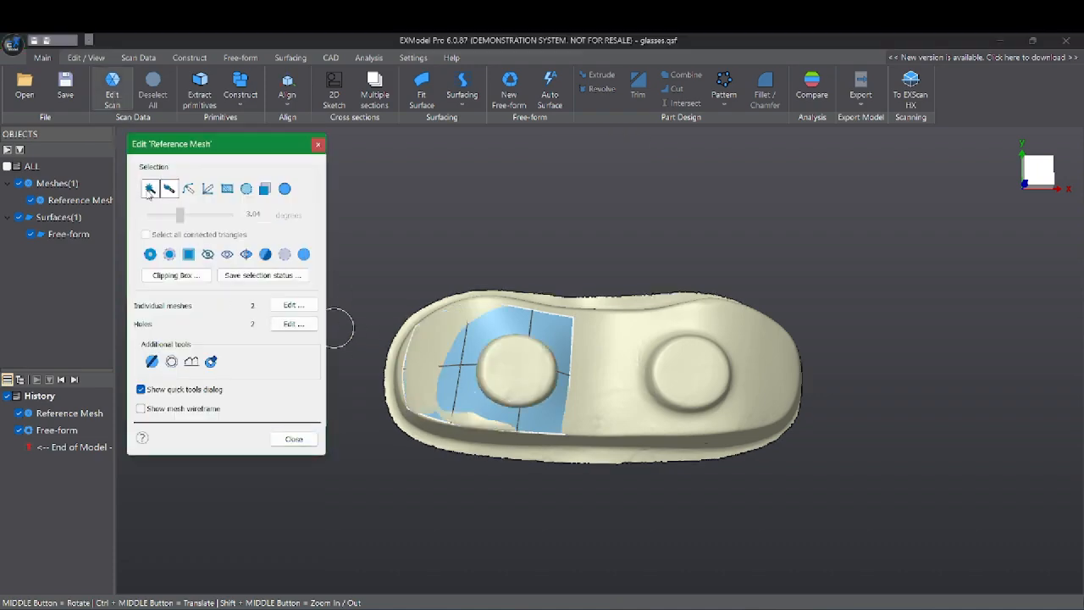
{"action": "left_click", "coordinate": [520, 373]}
{"action": "left_click_drag", "start_coordinate": [179, 218], "coordinate": [181, 218]}
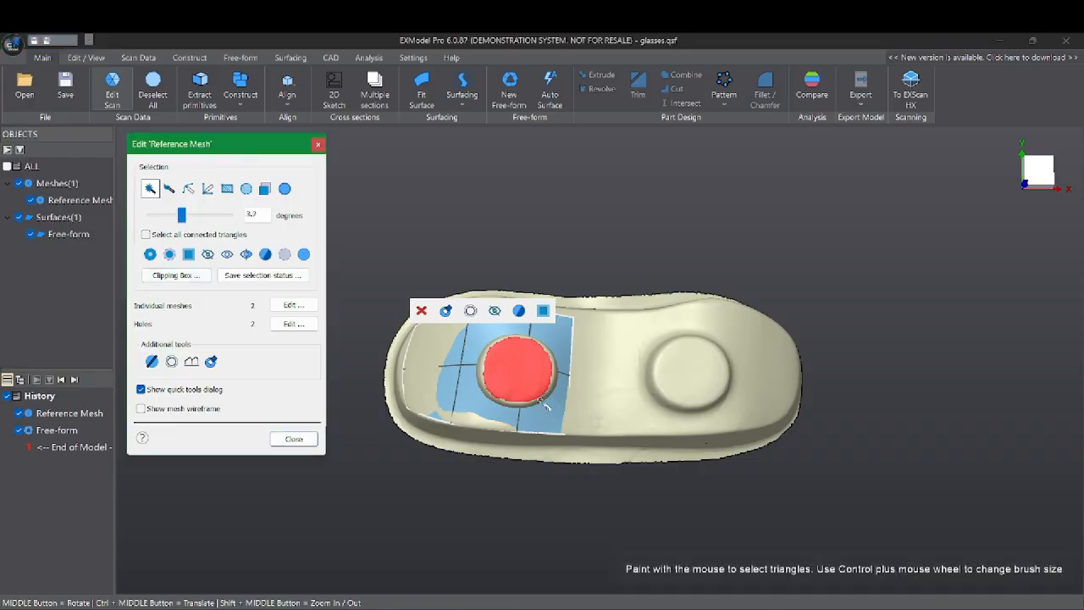
{"action": "left_click", "coordinate": [493, 312]}
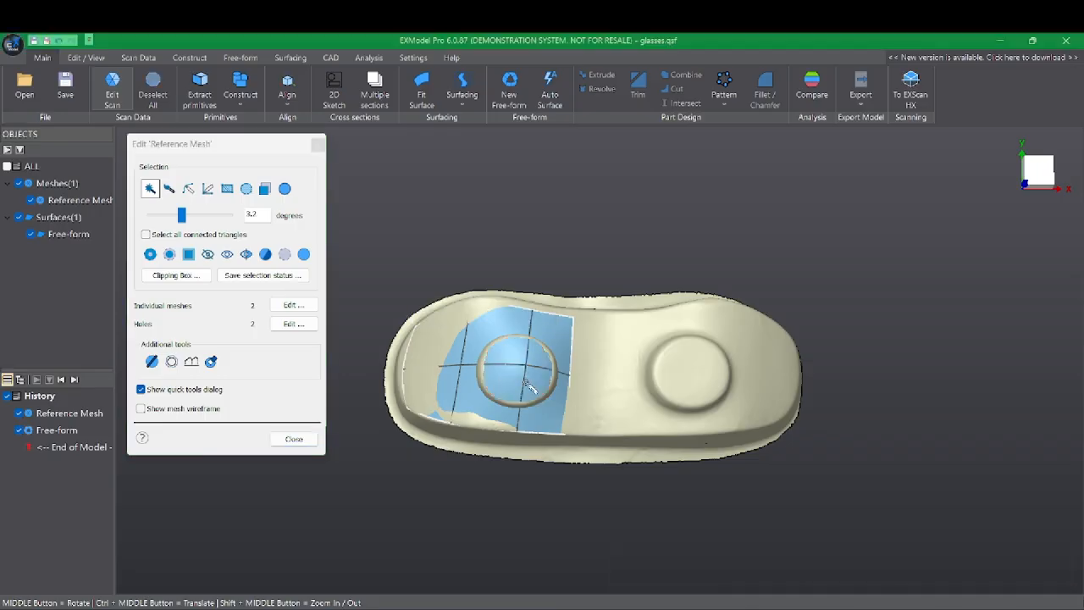
Hide the surface, brush-select the remaining ring around the left boss opening, hide those triangles, and finish the mesh edit.
{"action": "left_click", "coordinate": [19, 218]}
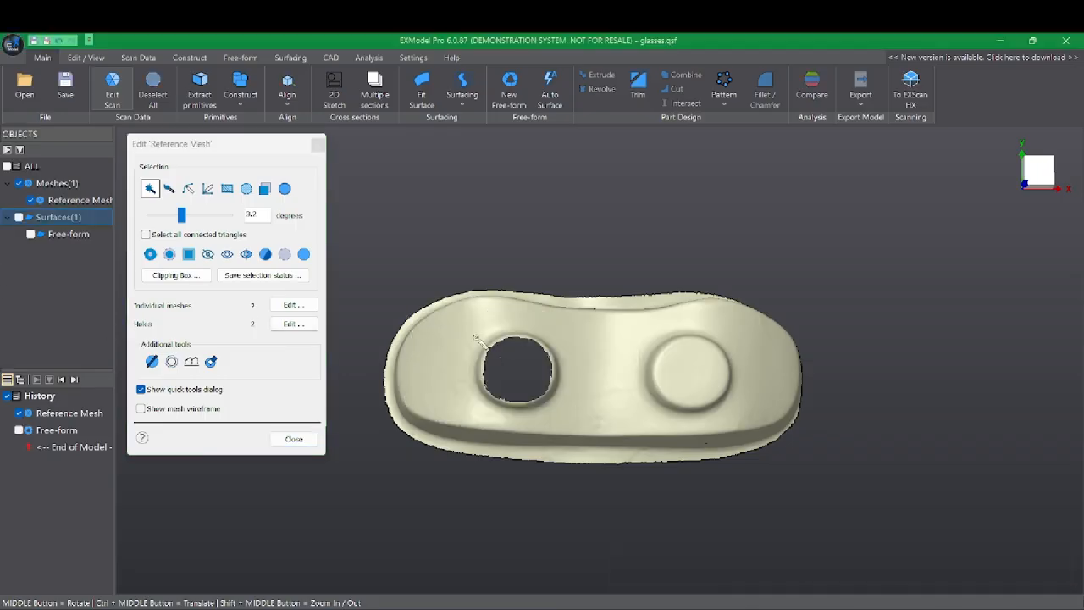
{"action": "mouse_move", "coordinate": [475, 335]}
{"action": "middle_mouse_down"}
{"action": "mouse_move", "coordinate": [469, 373]}
{"action": "mouse_move", "coordinate": [465, 320]}
{"action": "middle_mouse_up"}
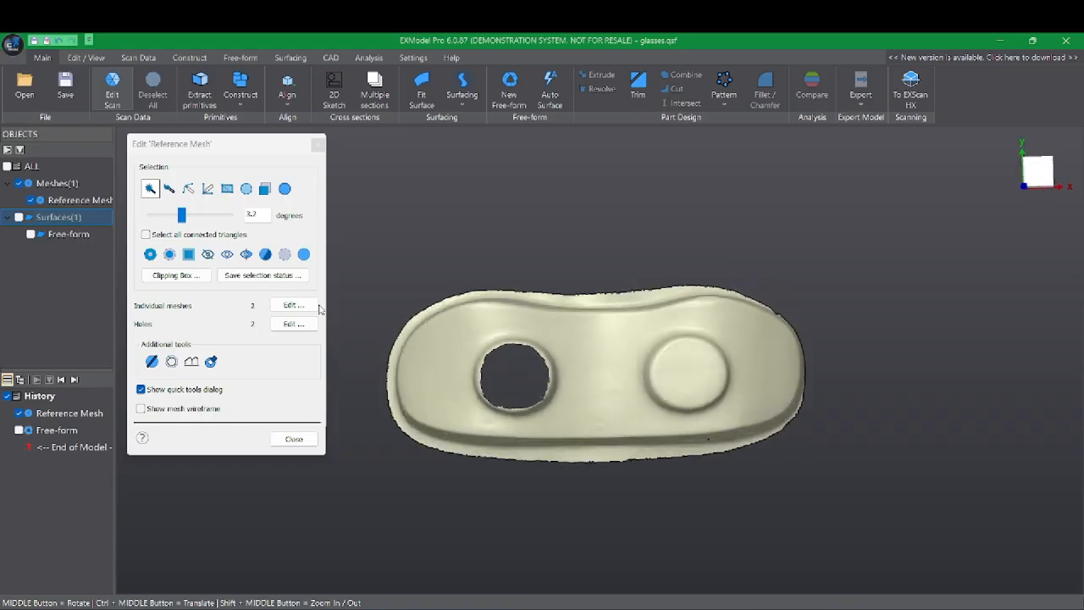
{"action": "left_click", "coordinate": [169, 188]}
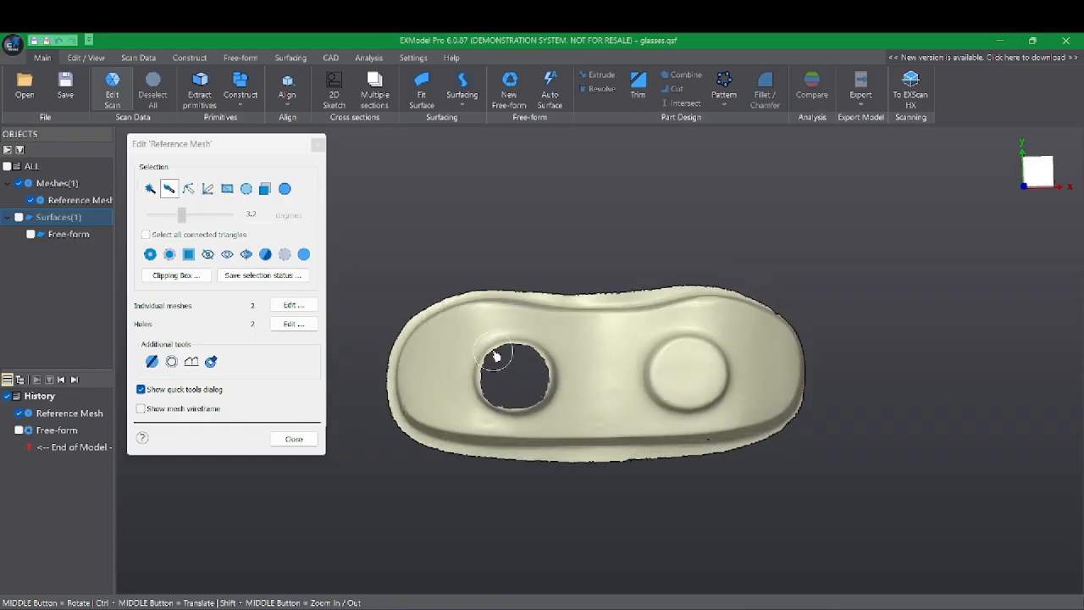
{"action": "mouse_move", "coordinate": [515, 369]}
{"action": "left_mouse_down"}
{"action": "mouse_move", "coordinate": [493, 386]}
{"action": "mouse_move", "coordinate": [539, 392]}
{"action": "mouse_move", "coordinate": [531, 360]}
{"action": "left_mouse_up"}
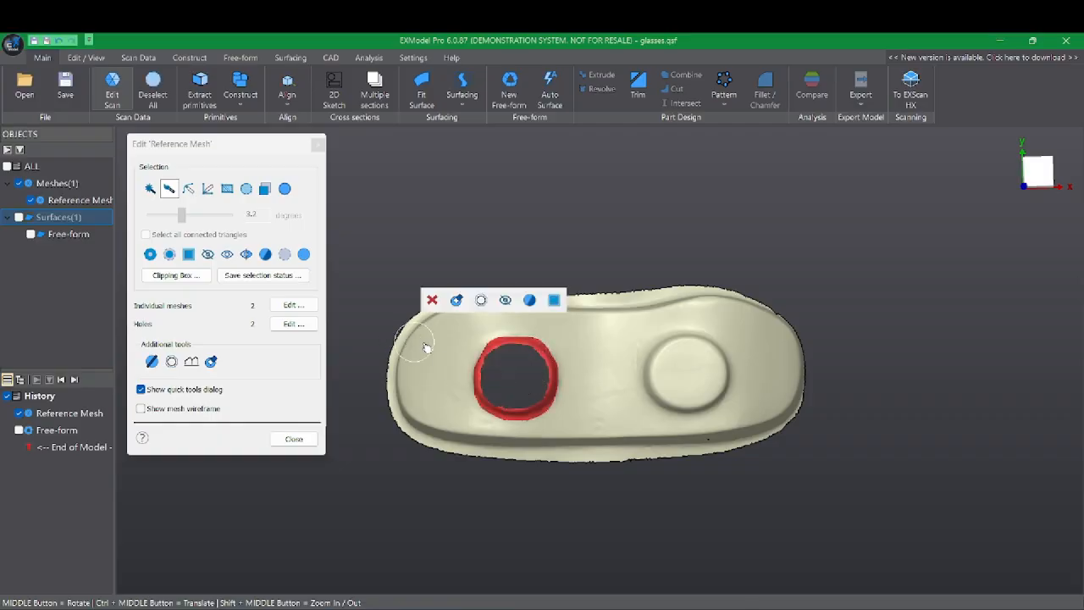
{"action": "left_click", "coordinate": [506, 300]}
{"action": "right_click", "coordinate": [477, 350]}
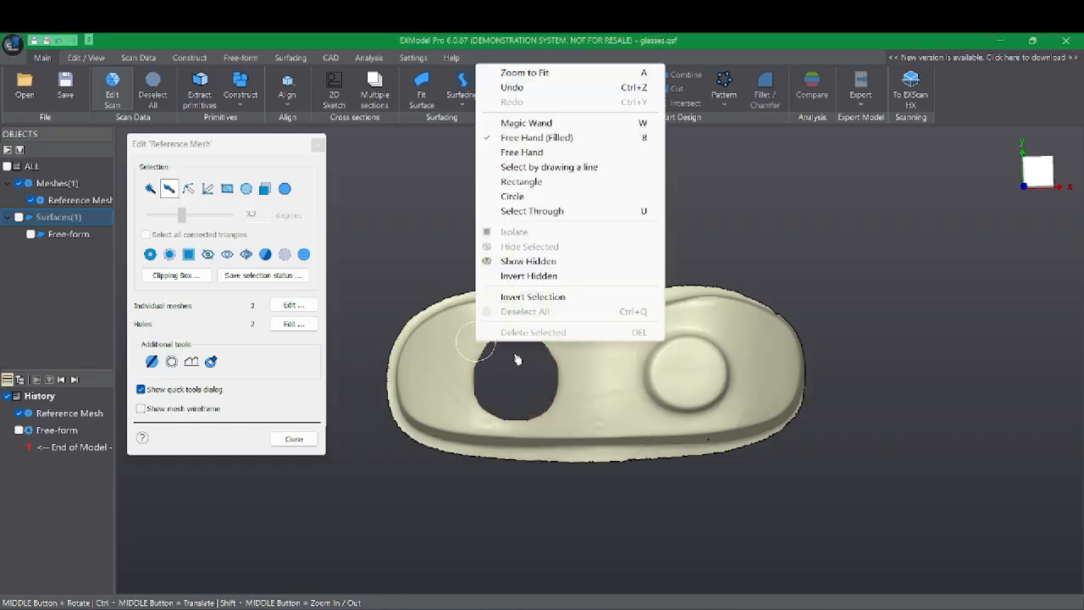
{"action": "left_click", "coordinate": [430, 264]}
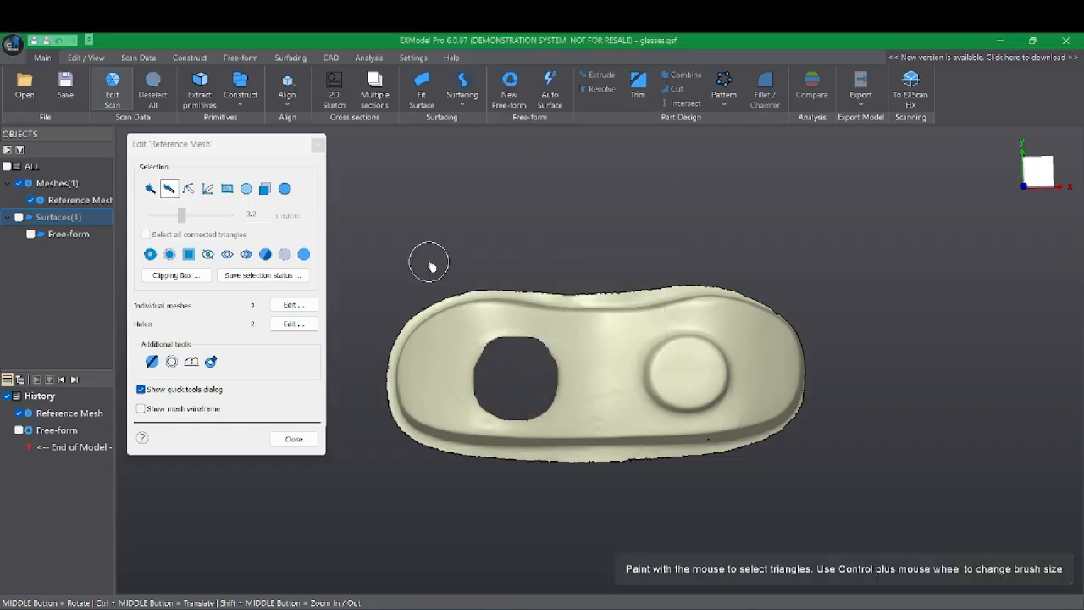
{"action": "left_click", "coordinate": [294, 441]}
Show the free-form surface again and reopen it for editing to check its patch over the hidden boss area.
{"action": "middle_click_drag", "start_coordinate": [542, 449], "coordinate": [637, 302]}
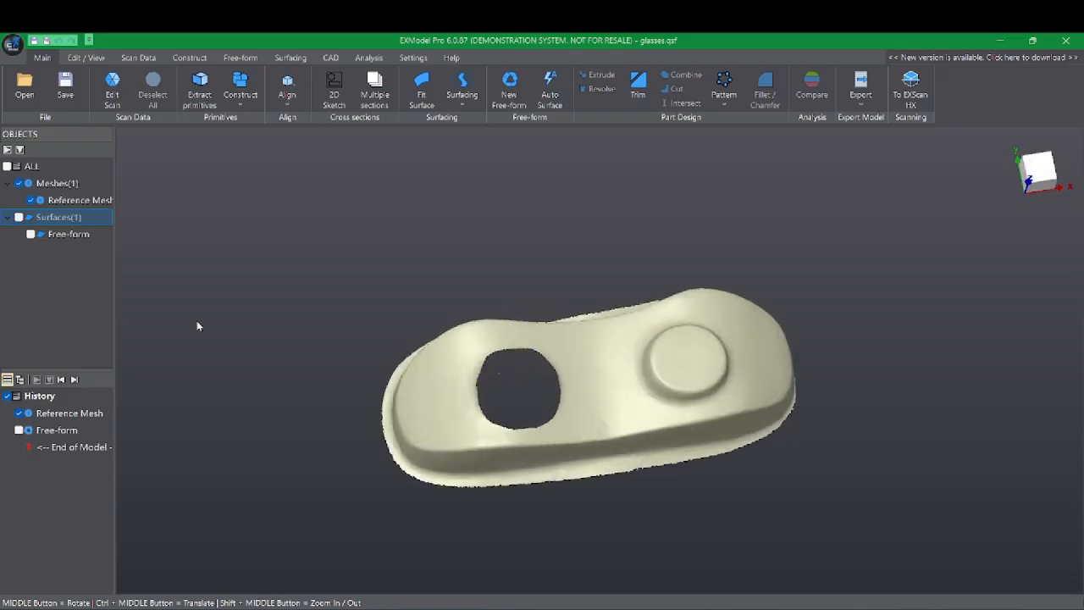
{"action": "left_click", "coordinate": [31, 234]}
{"action": "double_click", "coordinate": [68, 234]}
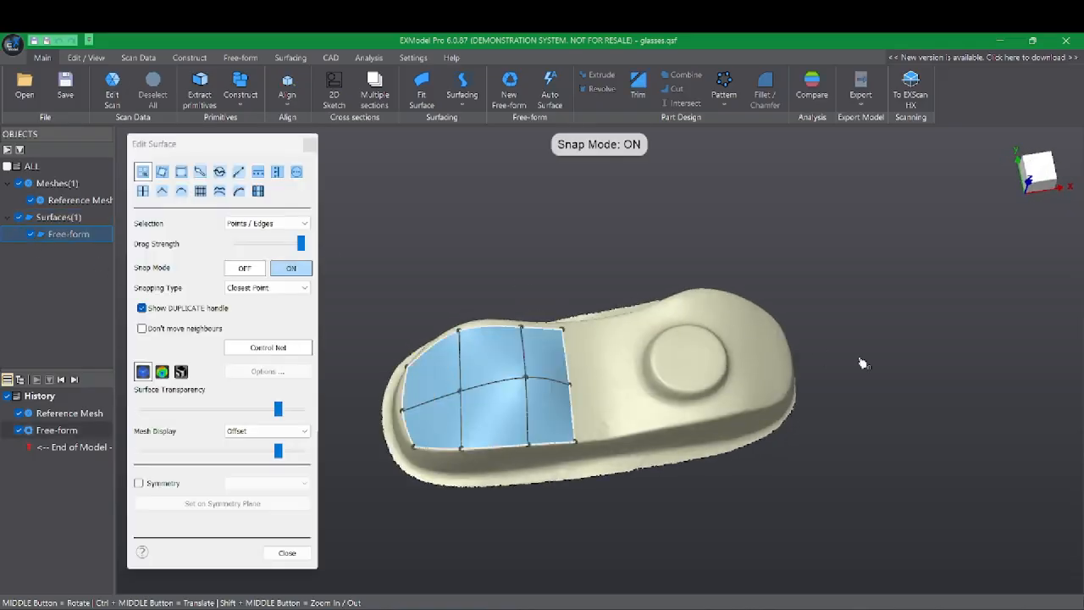
{"action": "middle_click_drag", "start_coordinate": [834, 318], "coordinate": [870, 410]}
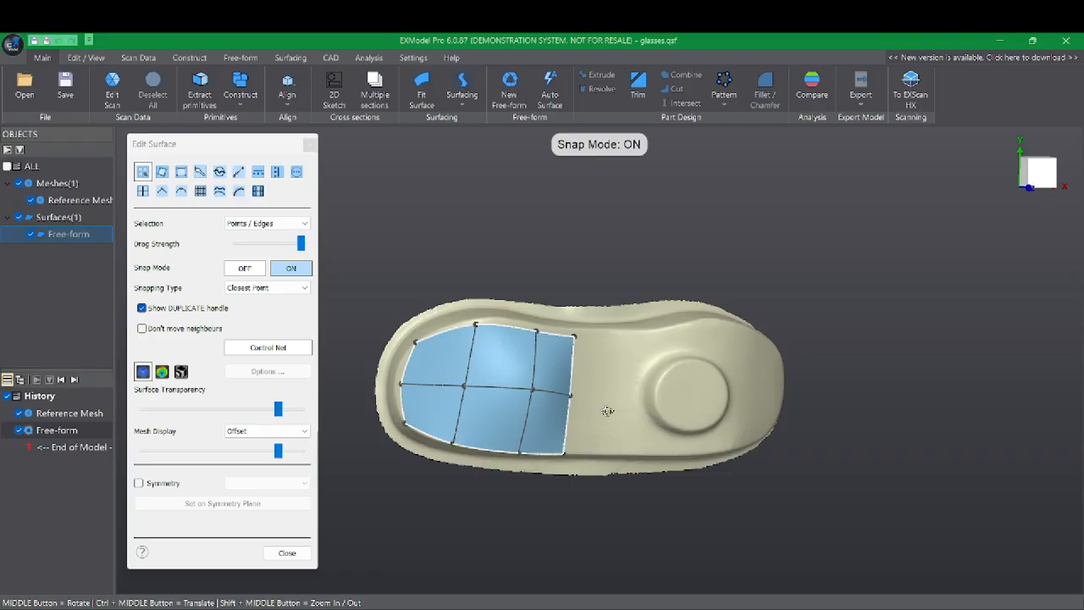
{"action": "middle_click_drag", "start_coordinate": [590, 425], "coordinate": [569, 416]}
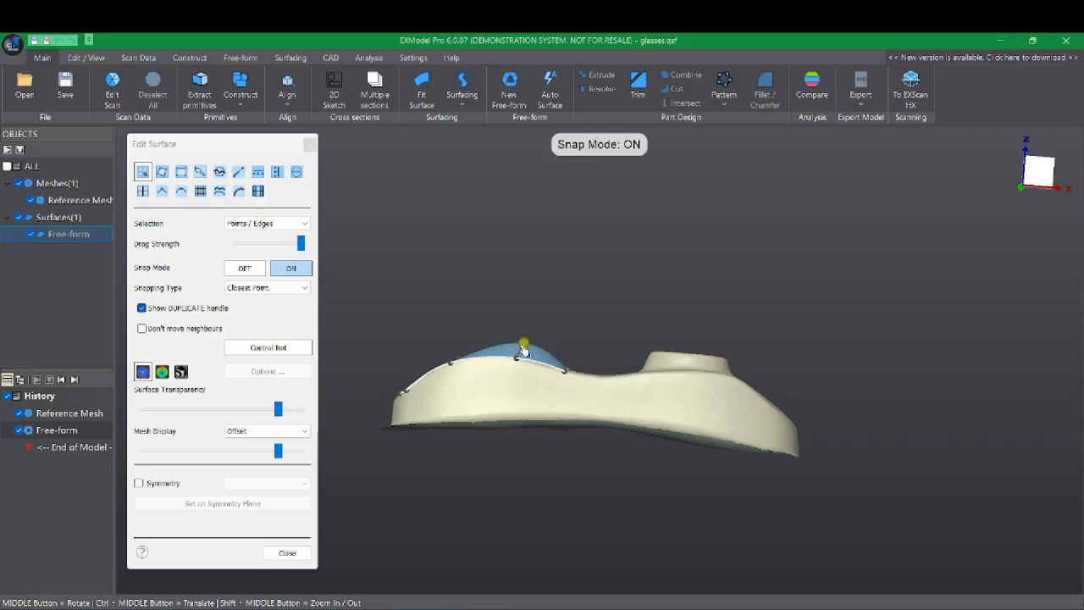
{"action": "middle_click_drag", "start_coordinate": [527, 354], "coordinate": [598, 470]}
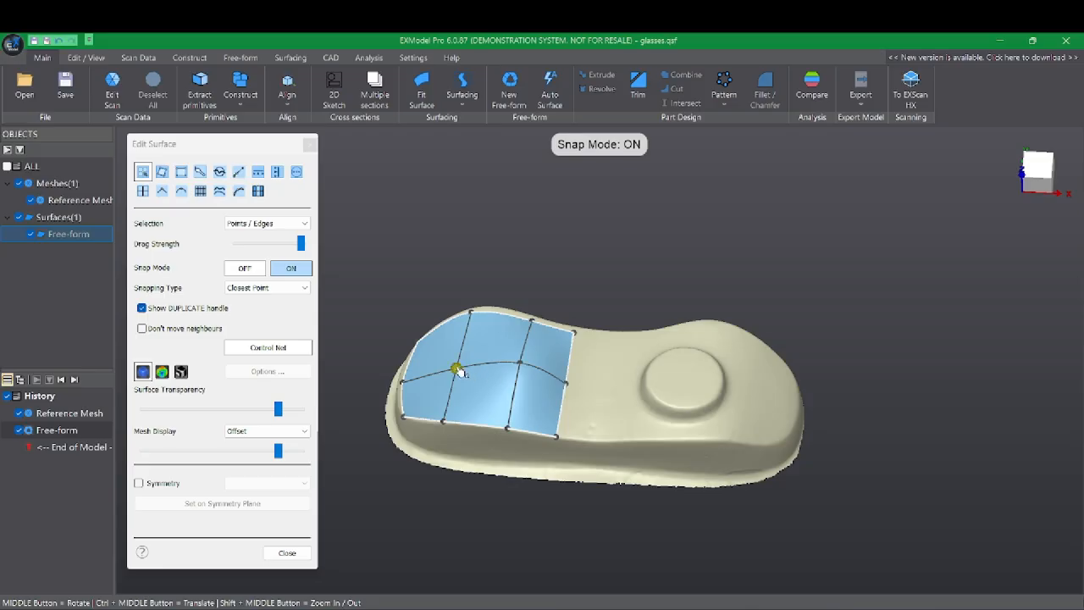
Select the patch's interior point over the hidden boss and set the snapping type to Ray Projection.
{"action": "left_click", "coordinate": [457, 370]}
{"action": "left_click", "coordinate": [263, 288]}
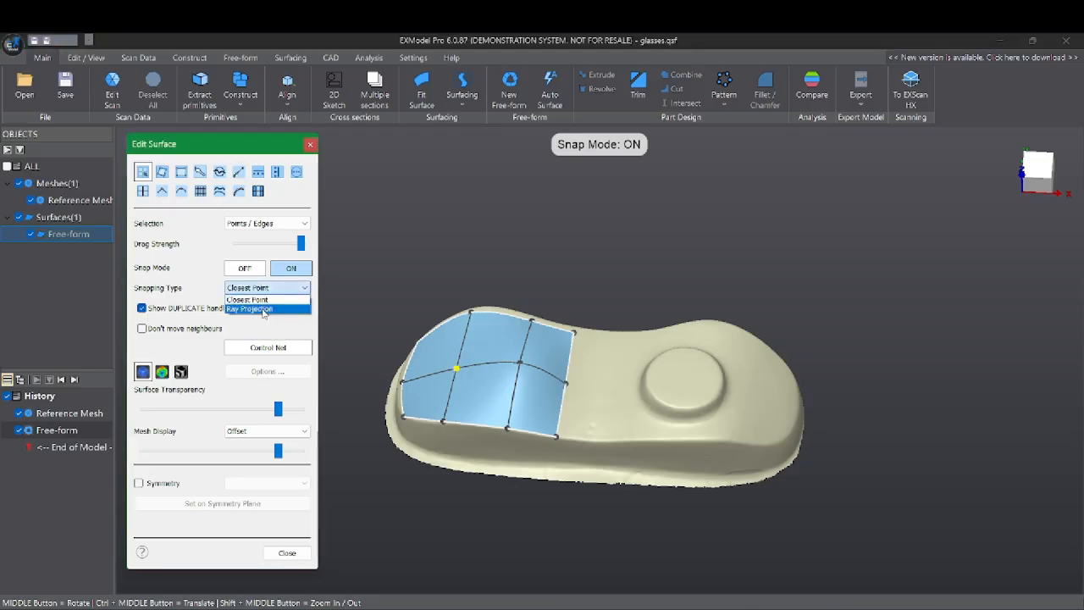
{"action": "left_click", "coordinate": [255, 306]}
Try pulling the far-side end point of the crosswise edge through the boss area outward beyond the mesh outline.
{"action": "middle_click_drag", "start_coordinate": [561, 339], "coordinate": [561, 280]}
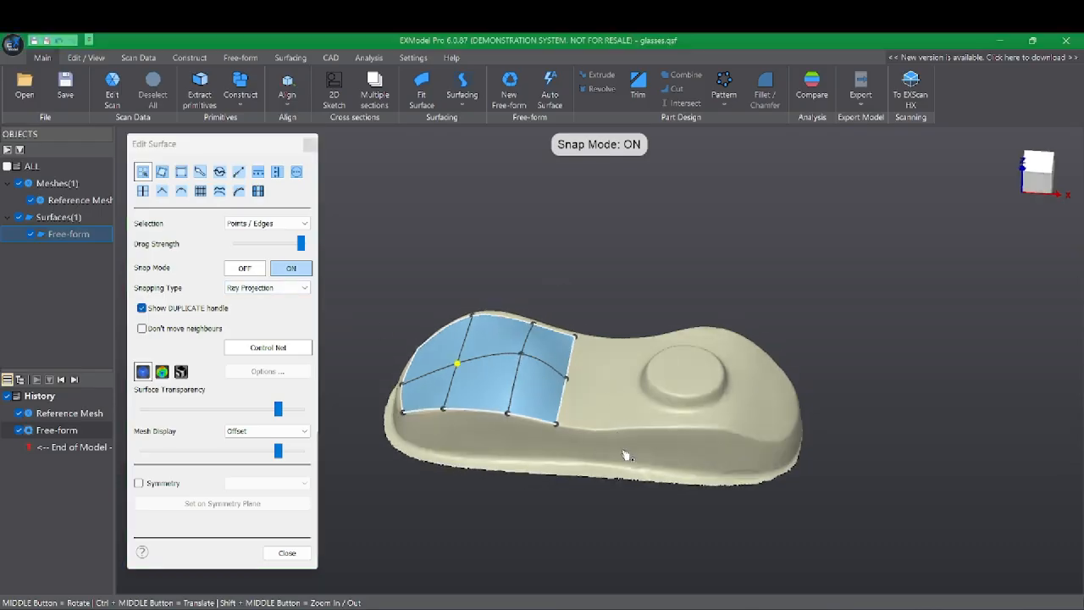
{"action": "middle_click_drag", "start_coordinate": [644, 408], "coordinate": [580, 457]}
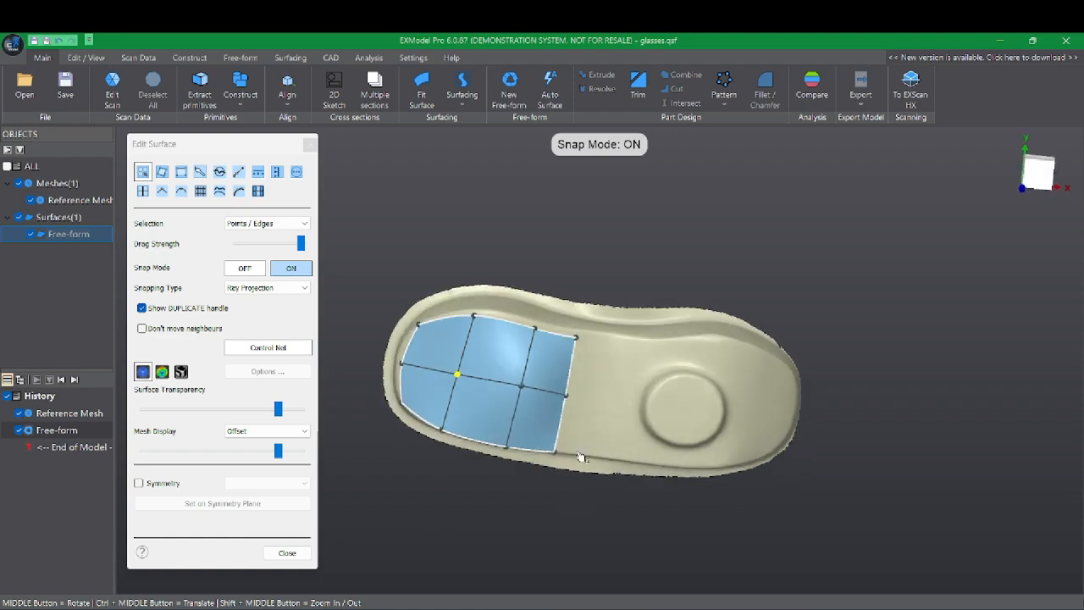
{"action": "middle_click_drag", "start_coordinate": [624, 401], "coordinate": [627, 395]}
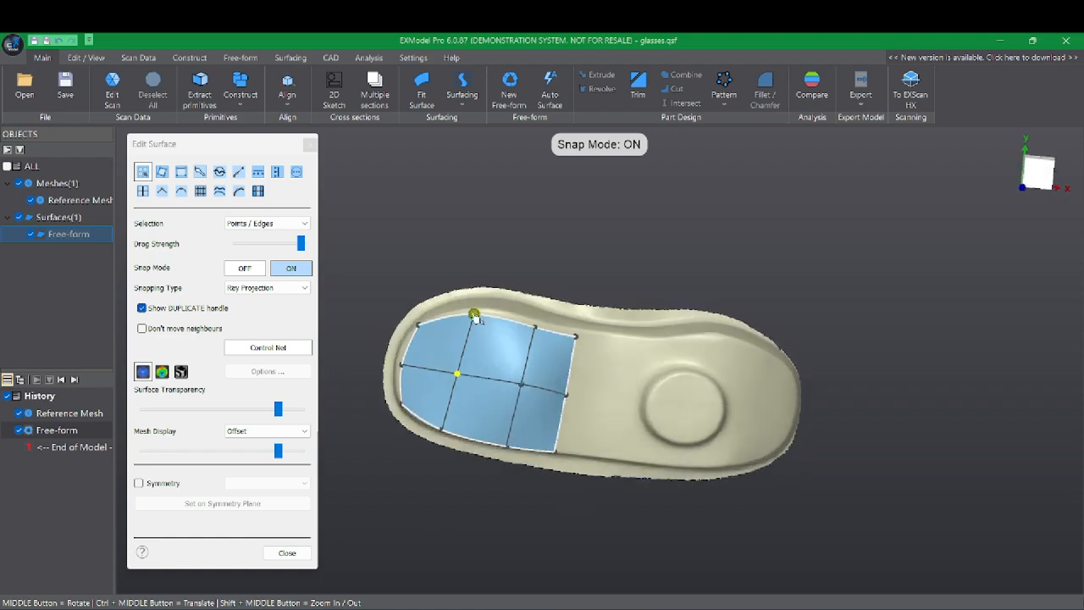
{"action": "left_click_drag", "start_coordinate": [473, 314], "coordinate": [449, 227]}
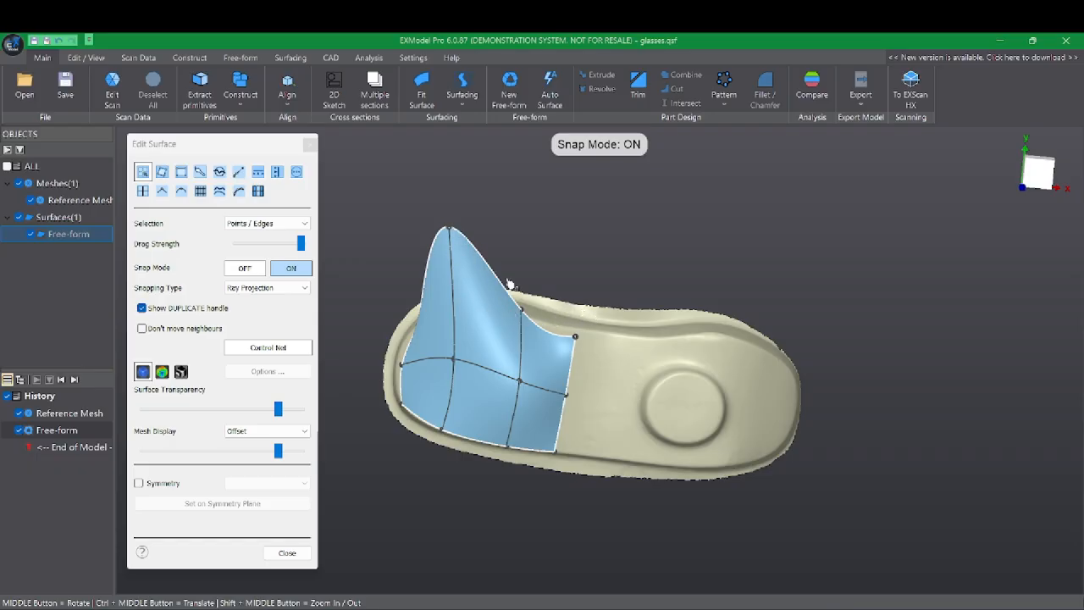
{"action": "middle_click_drag", "start_coordinate": [562, 271], "coordinate": [528, 249]}
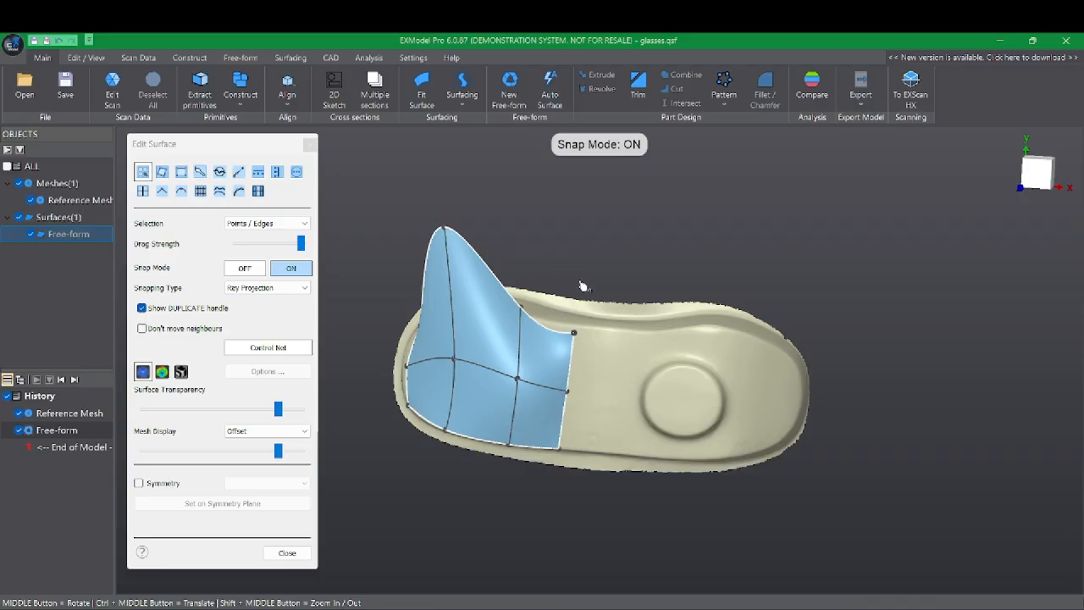
{"action": "middle_click_drag", "start_coordinate": [606, 364], "coordinate": [668, 259]}
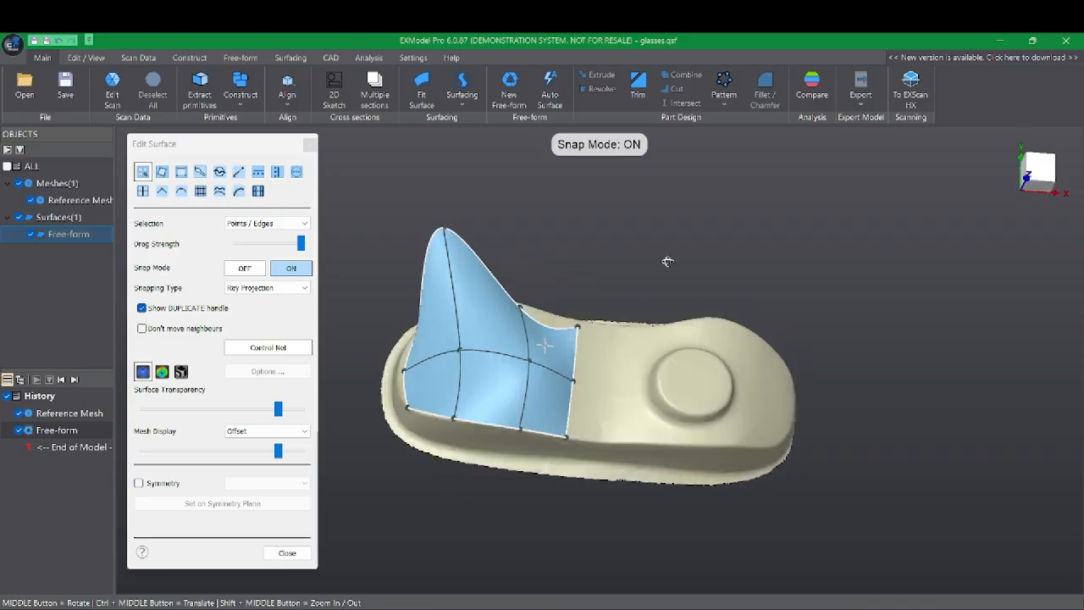
Move the outlying far-side end point back onto the mesh, just inside its rounded outline.
{"action": "middle_click_drag", "start_coordinate": [610, 221], "coordinate": [628, 220]}
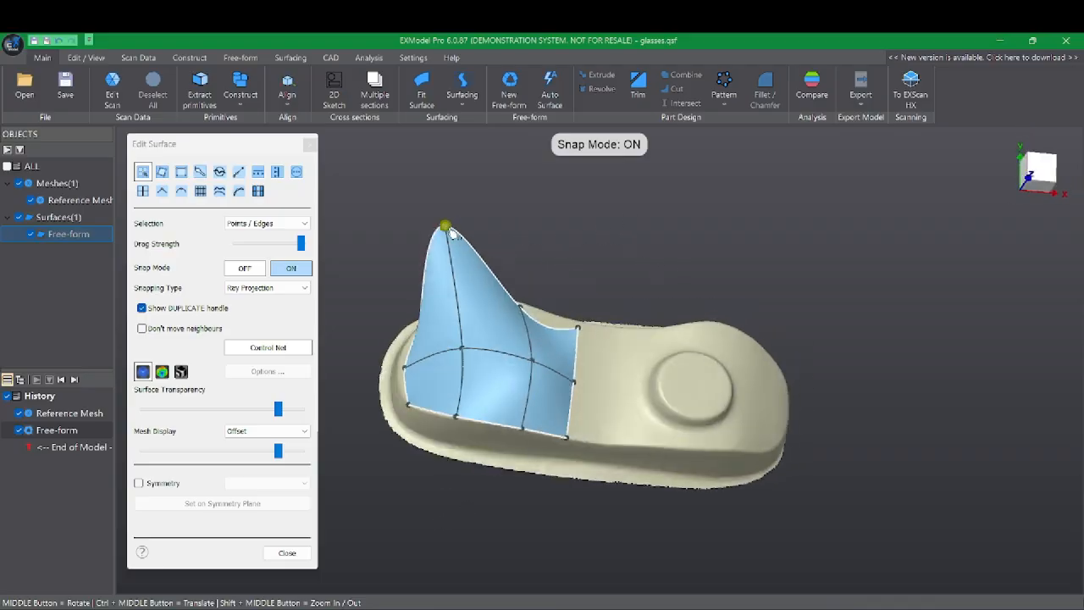
{"action": "left_click_drag", "start_coordinate": [444, 227], "coordinate": [521, 292]}
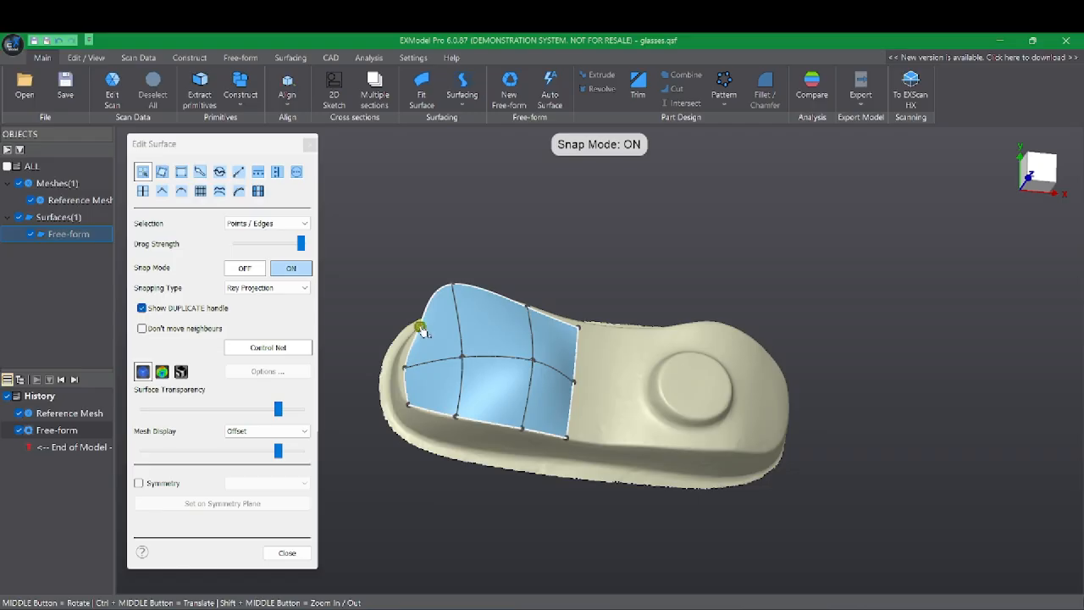
{"action": "left_click_drag", "start_coordinate": [453, 286], "coordinate": [460, 308]}
{"action": "middle_click_drag", "start_coordinate": [460, 308], "coordinate": [496, 339]}
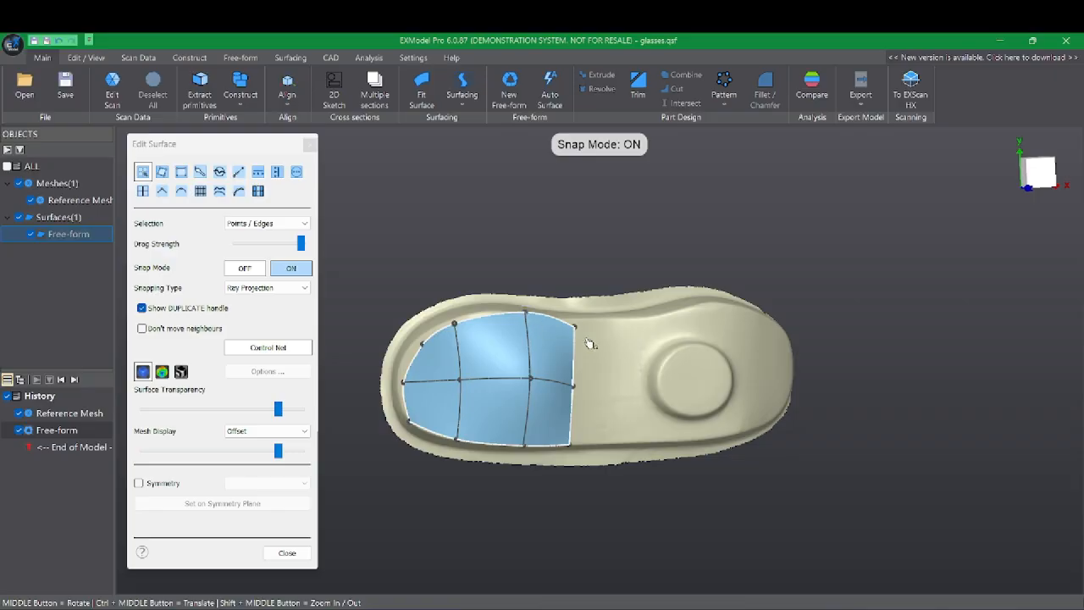
Lower the far-side end point of the crosswise edge nearest the glasses' bridge and realign it with the mesh's edge line.
{"action": "middle_click_drag", "start_coordinate": [606, 356], "coordinate": [595, 284]}
{"action": "middle_click_drag", "start_coordinate": [570, 375], "coordinate": [535, 339]}
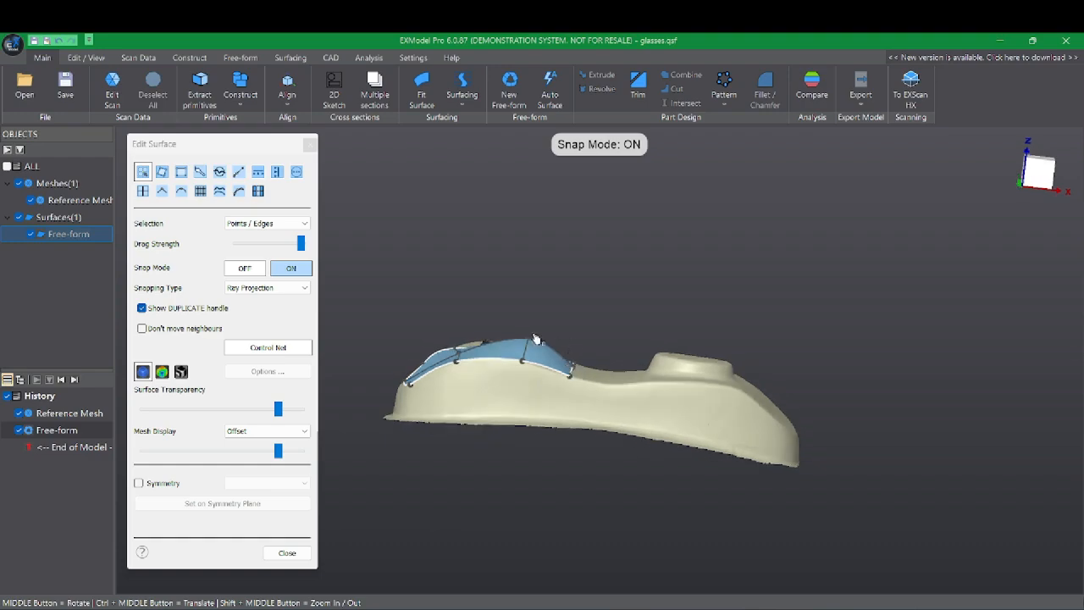
{"action": "left_click_drag", "start_coordinate": [530, 347], "coordinate": [532, 354]}
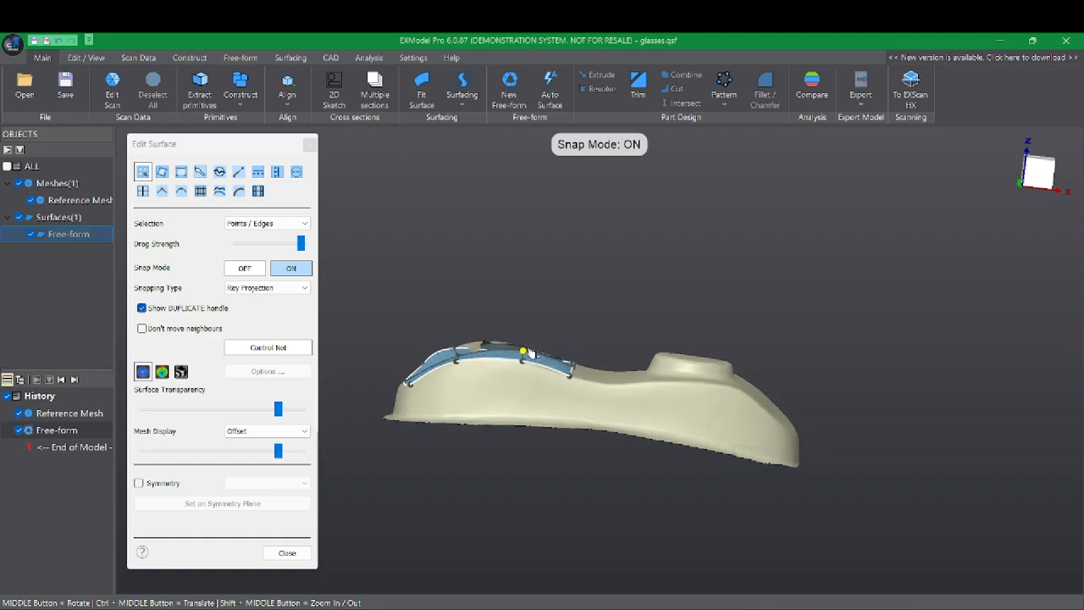
{"action": "mouse_move", "coordinate": [530, 352]}
{"action": "middle_mouse_down"}
{"action": "mouse_move", "coordinate": [559, 343]}
{"action": "mouse_move", "coordinate": [610, 373]}
{"action": "mouse_move", "coordinate": [658, 380]}
{"action": "mouse_move", "coordinate": [605, 313]}
{"action": "mouse_move", "coordinate": [585, 355]}
{"action": "mouse_move", "coordinate": [551, 380]}
{"action": "mouse_move", "coordinate": [537, 358]}
{"action": "middle_mouse_up"}
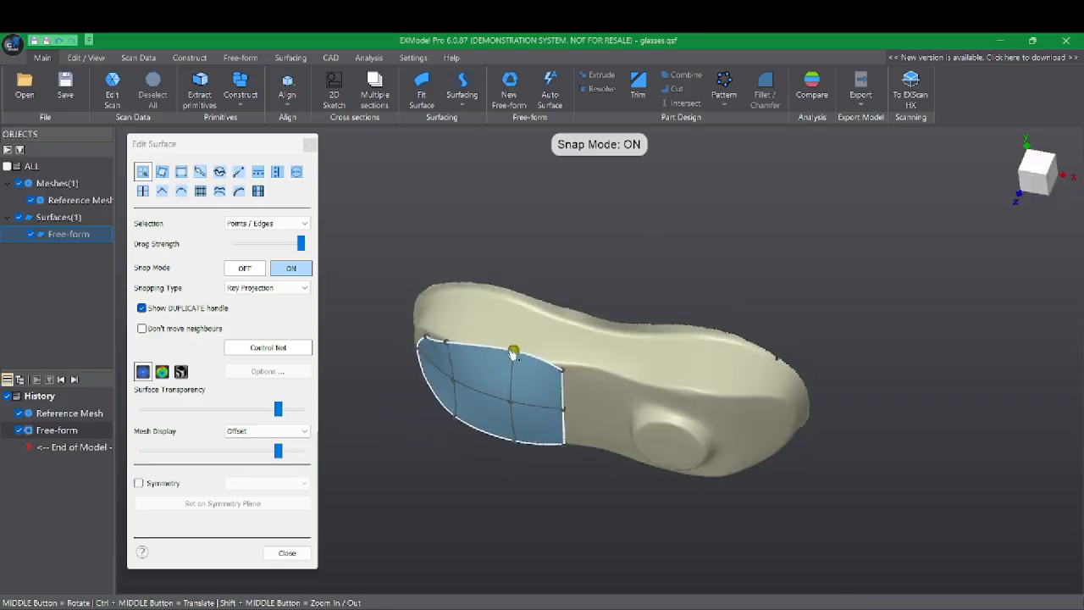
{"action": "left_click_drag", "start_coordinate": [513, 354], "coordinate": [511, 363]}
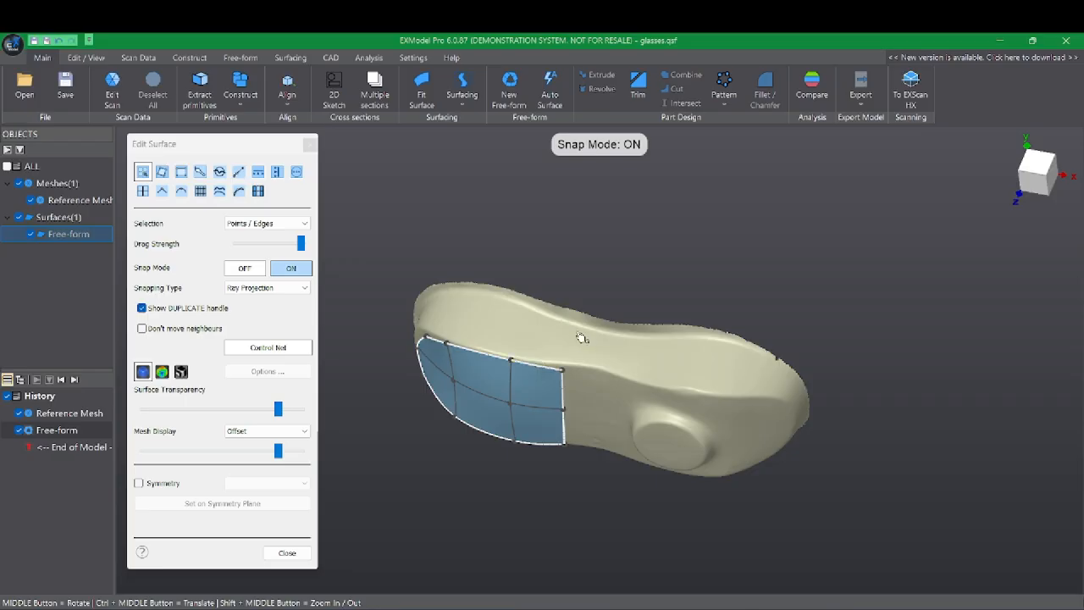
{"action": "middle_click_drag", "start_coordinate": [582, 338], "coordinate": [563, 390]}
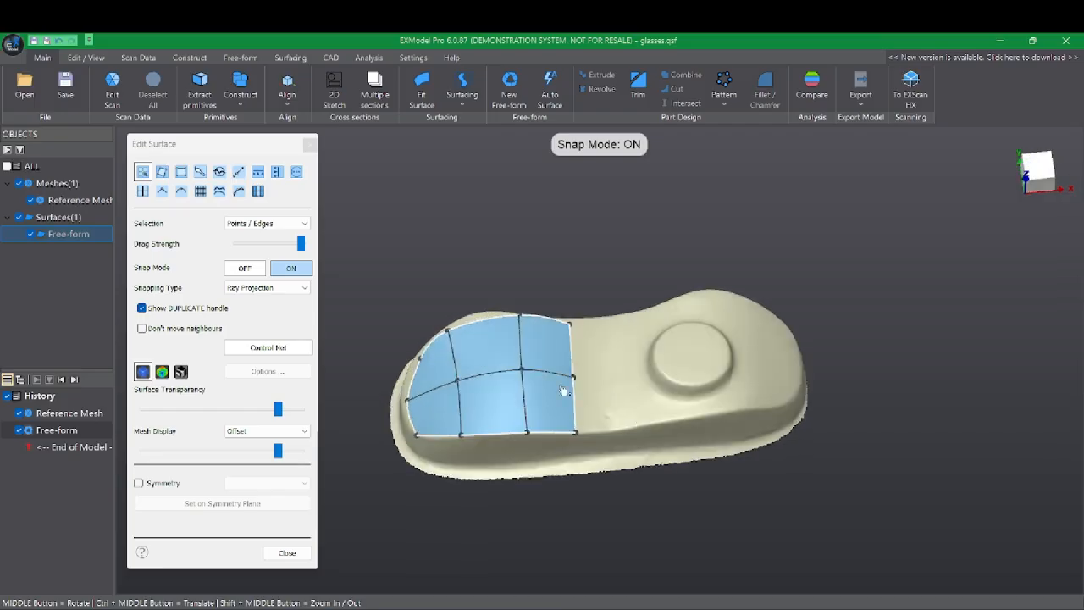
Apply Snap to Mesh to the free-form surface and check its fit from the side and from above.
{"action": "right_click", "coordinate": [625, 350]}
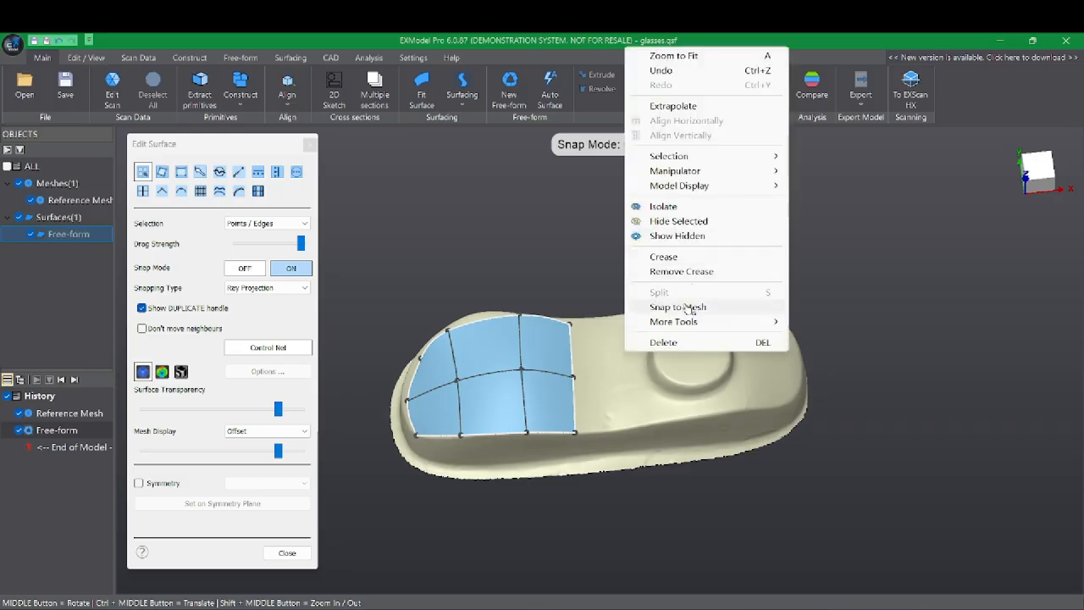
{"action": "left_click", "coordinate": [688, 308]}
{"action": "middle_click_drag", "start_coordinate": [620, 411], "coordinate": [551, 347]}
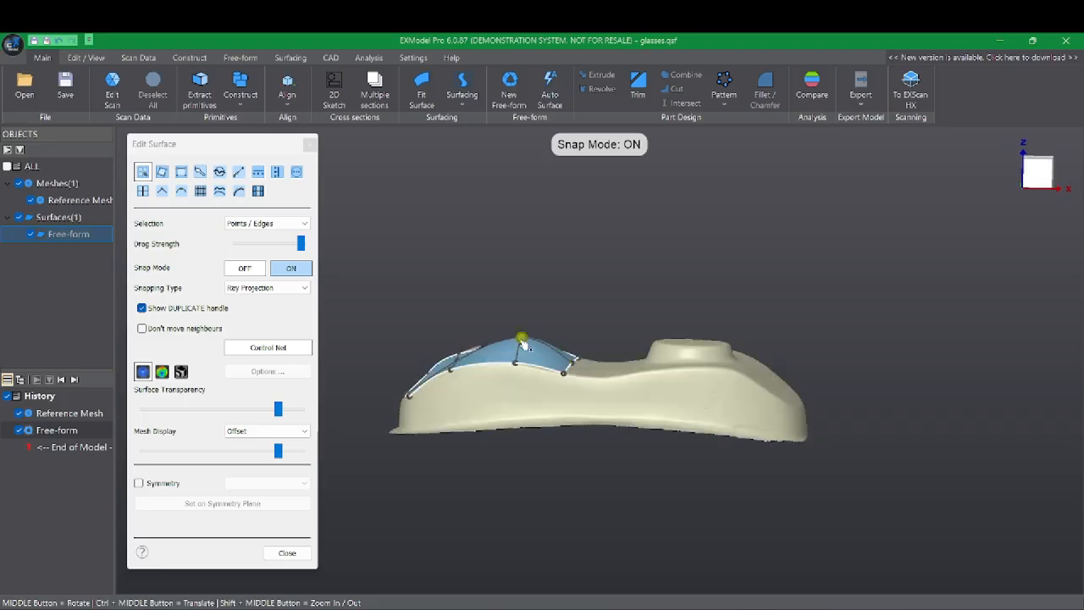
{"action": "middle_click_drag", "start_coordinate": [515, 356], "coordinate": [639, 356]}
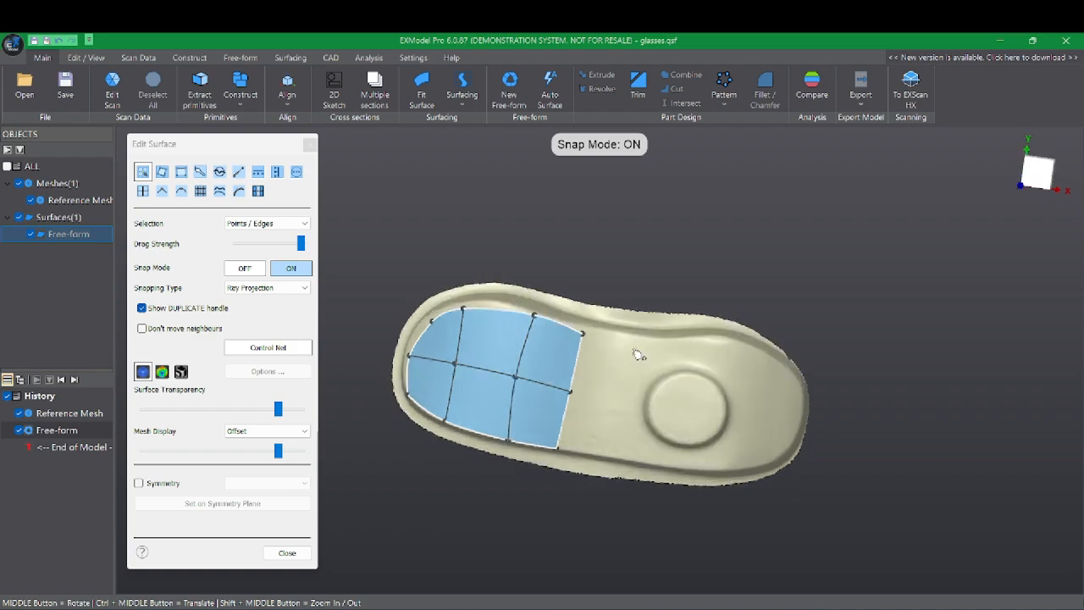